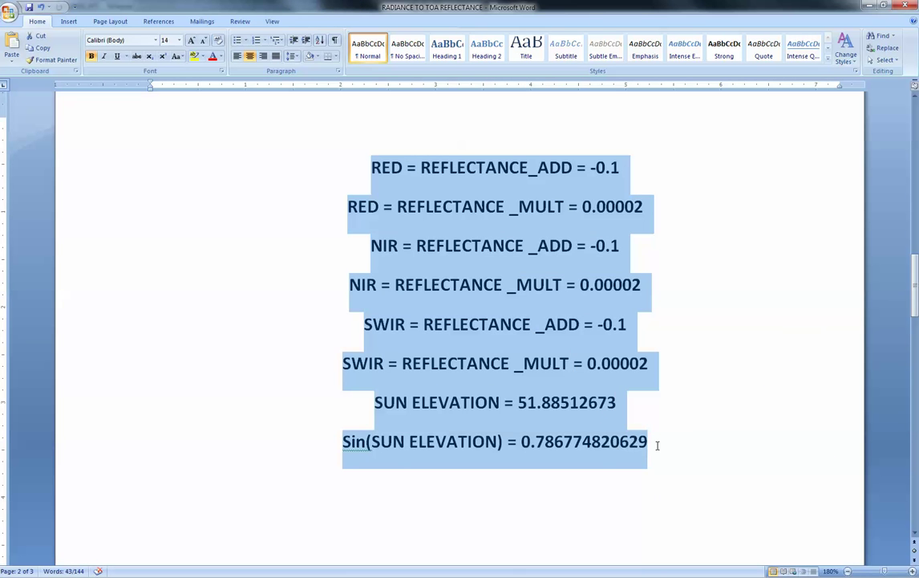
Review the DN values to TOA reflectance formula, highlighting its REFLECTANCE_ADD_BAND term
{"action": "scroll", "coordinate": [658, 441], "scroll_direction": "up", "scroll_amount": 12}
{"action": "scroll", "coordinate": [658, 435], "scroll_direction": "up", "scroll_amount": 1}
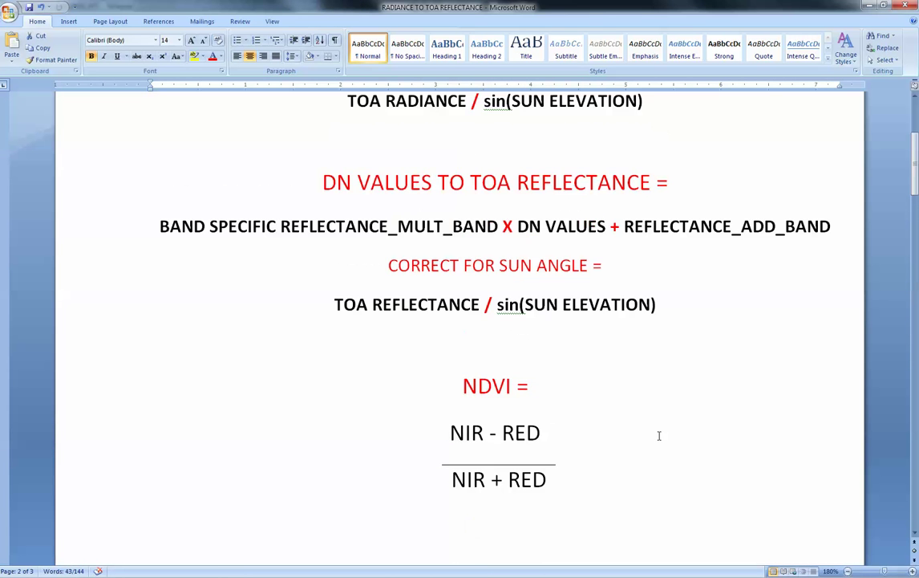
{"action": "scroll", "coordinate": [581, 401], "scroll_direction": "down", "scroll_amount": 1}
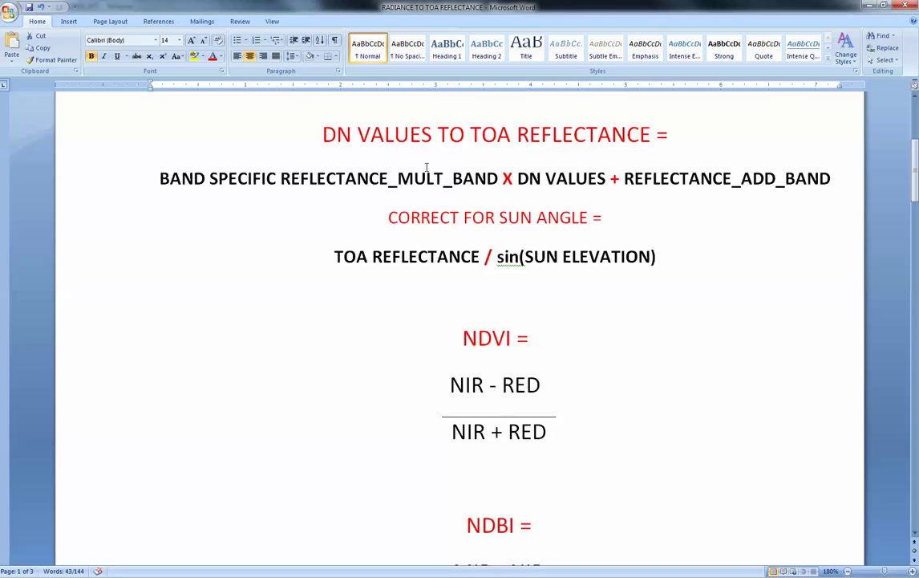
{"action": "left_click_drag", "start_coordinate": [517, 179], "coordinate": [795, 195]}
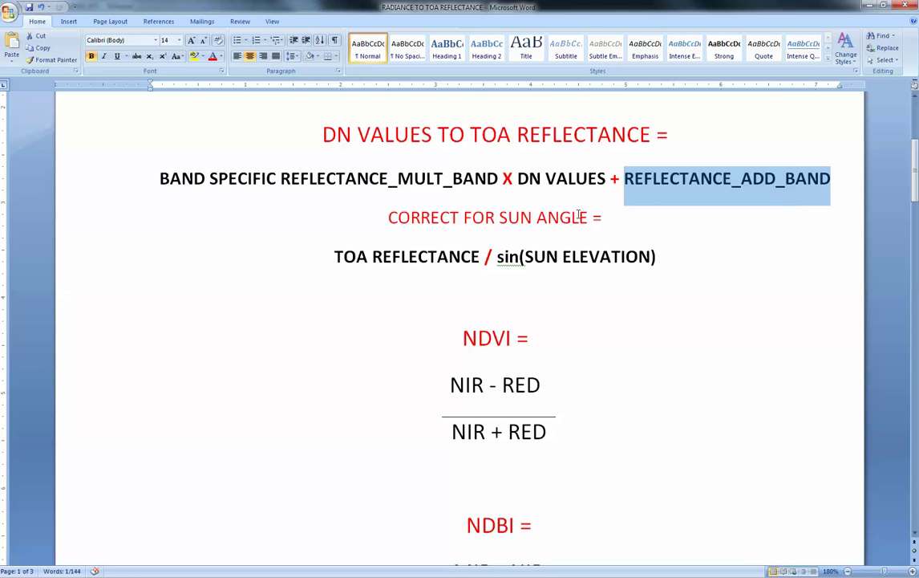
{"action": "scroll", "coordinate": [565, 385], "scroll_direction": "down", "scroll_amount": 5}
{"action": "scroll", "coordinate": [564, 386], "scroll_direction": "down", "scroll_amount": 12}
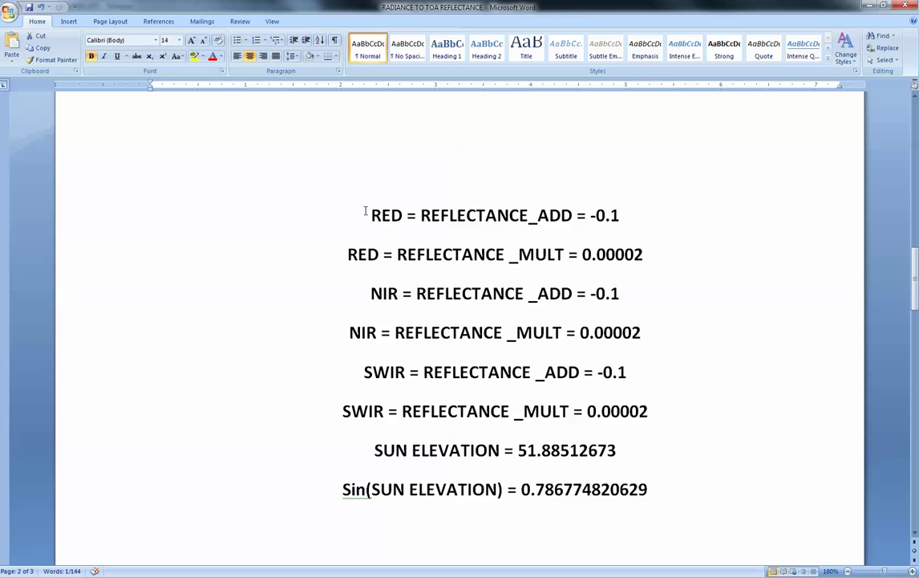
{"action": "left_click_drag", "start_coordinate": [371, 214], "coordinate": [645, 490]}
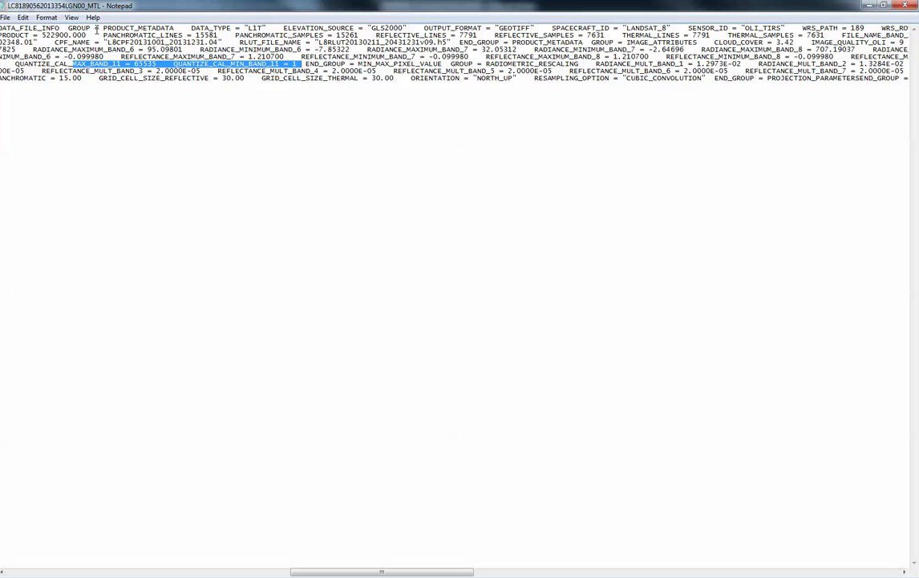
{"action": "left_click_drag", "start_coordinate": [88, 28], "coordinate": [794, 90]}
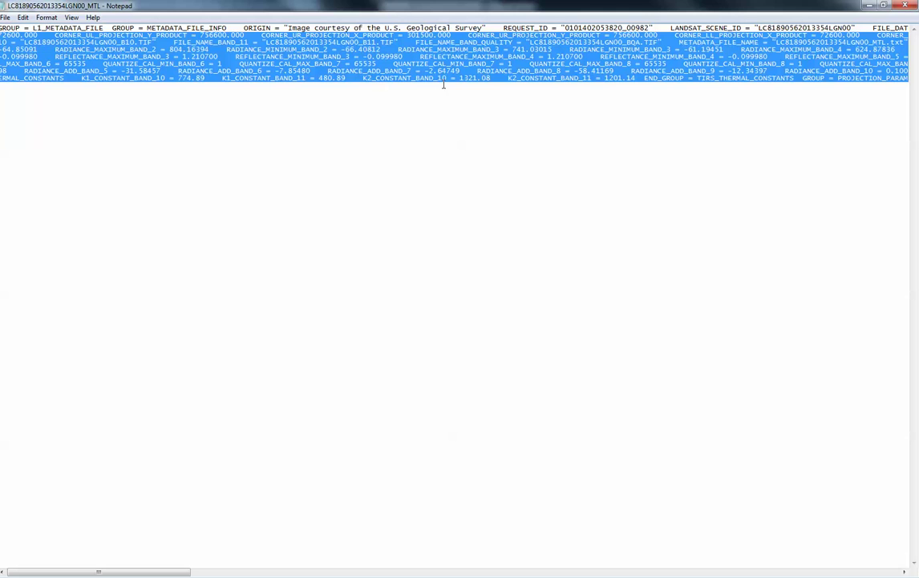
{"action": "key", "text": "alt+Tab"}
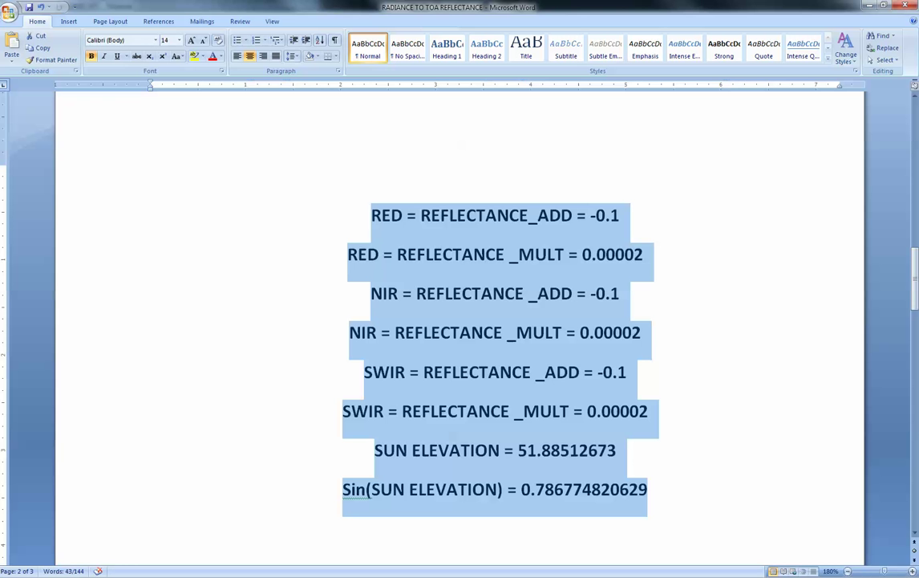
Highlight the SUN ELEVATION line and the value given for Sin(SUN ELEVATION) in the Word document
{"action": "left_click", "coordinate": [462, 451]}
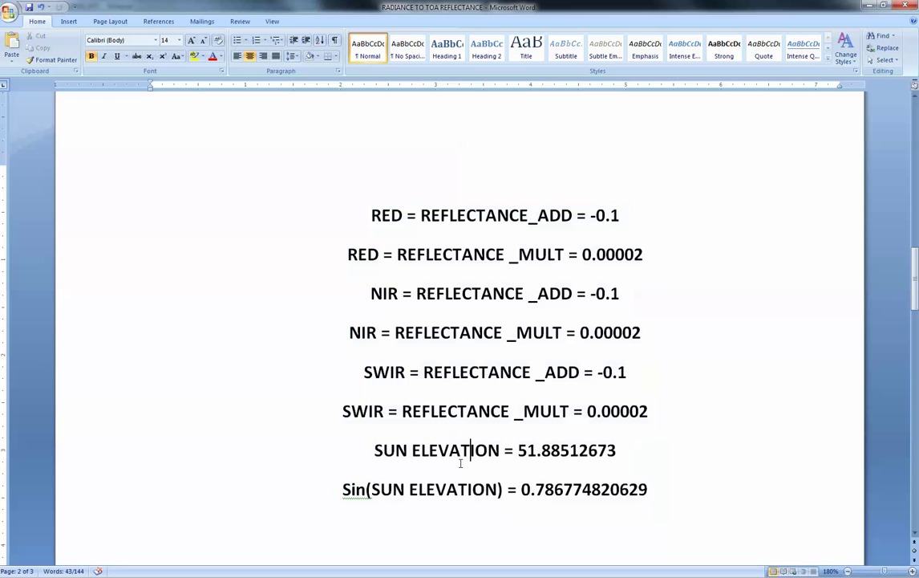
{"action": "left_click_drag", "start_coordinate": [372, 450], "coordinate": [624, 451]}
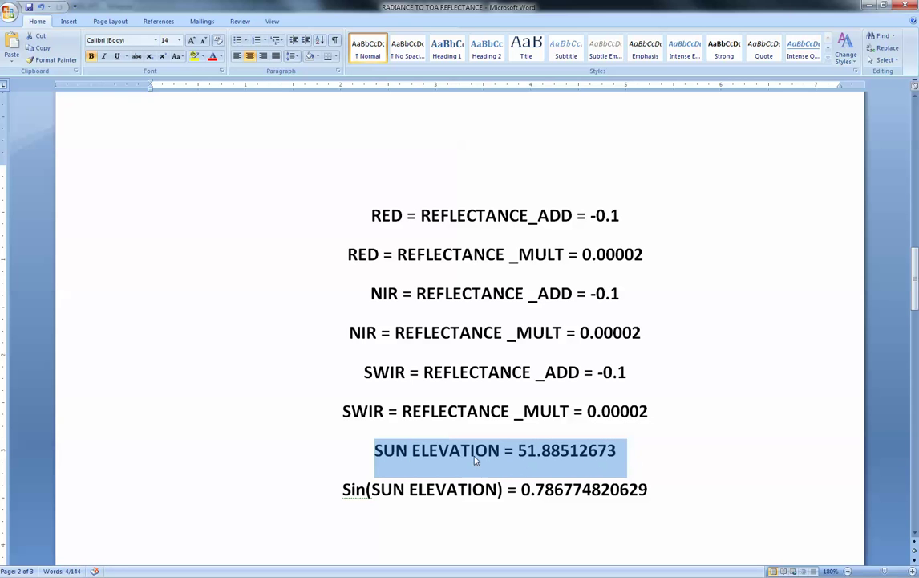
{"action": "left_click", "coordinate": [543, 454]}
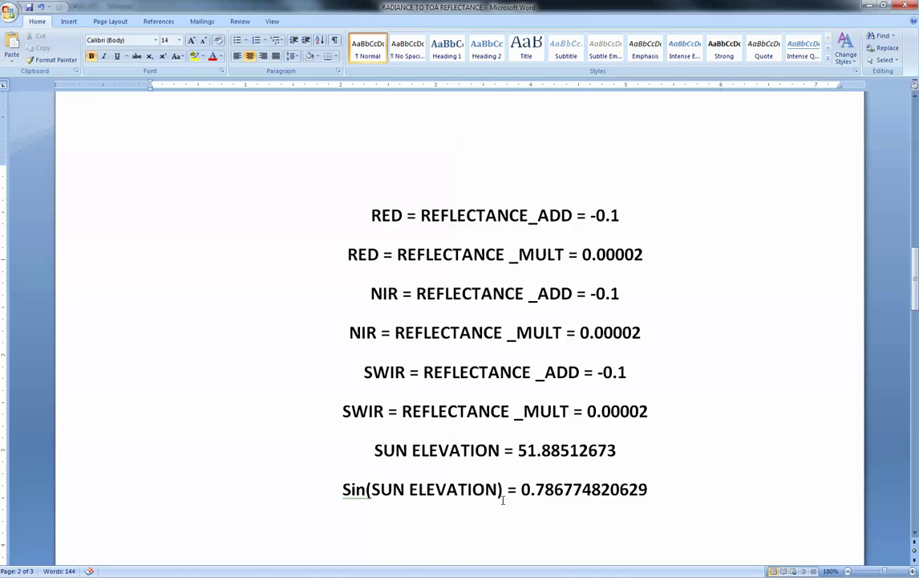
{"action": "left_click_drag", "start_coordinate": [518, 492], "coordinate": [648, 491]}
Review the TOA reflectance formula together with its sun angle correction, highlighting each formula line
{"action": "scroll", "coordinate": [567, 473], "scroll_direction": "up", "scroll_amount": 10}
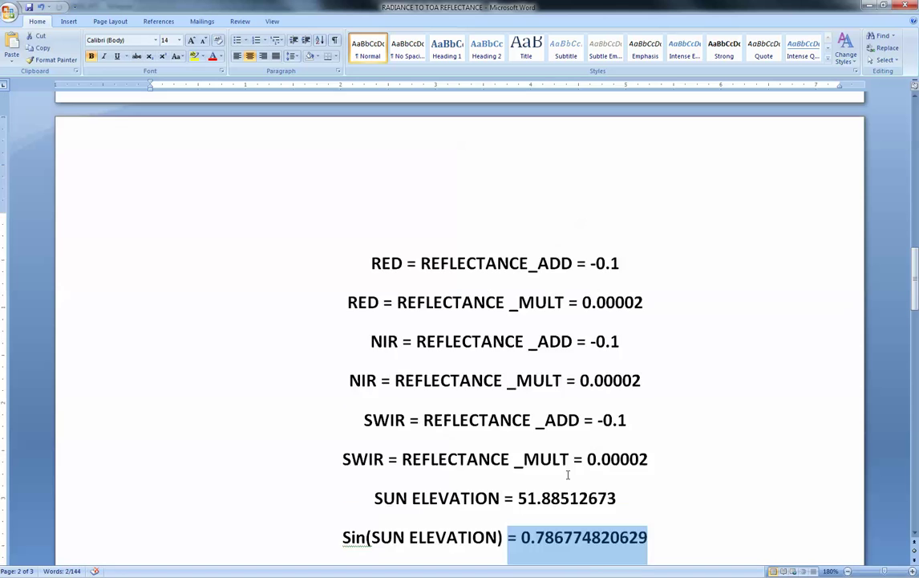
{"action": "scroll", "coordinate": [561, 474], "scroll_direction": "up", "scroll_amount": 5}
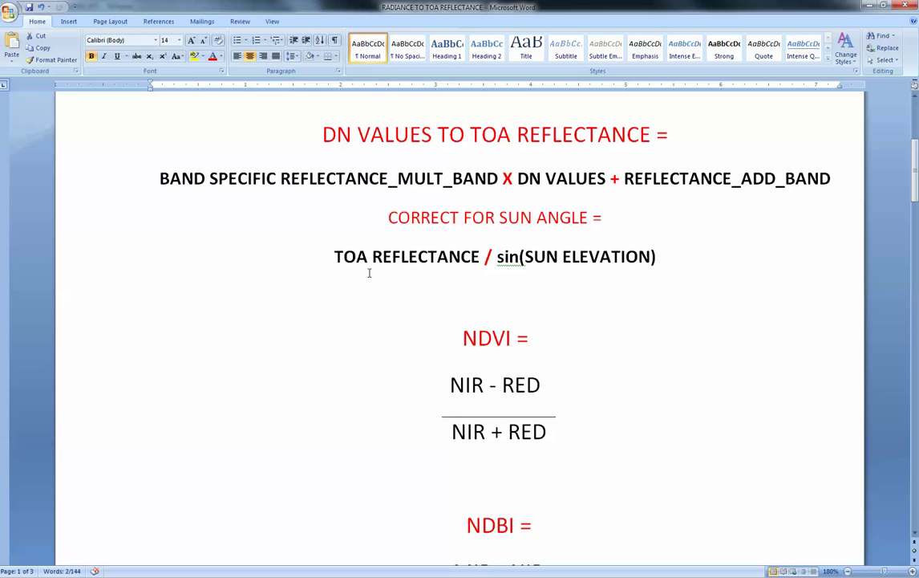
{"action": "left_click_drag", "start_coordinate": [336, 256], "coordinate": [657, 277]}
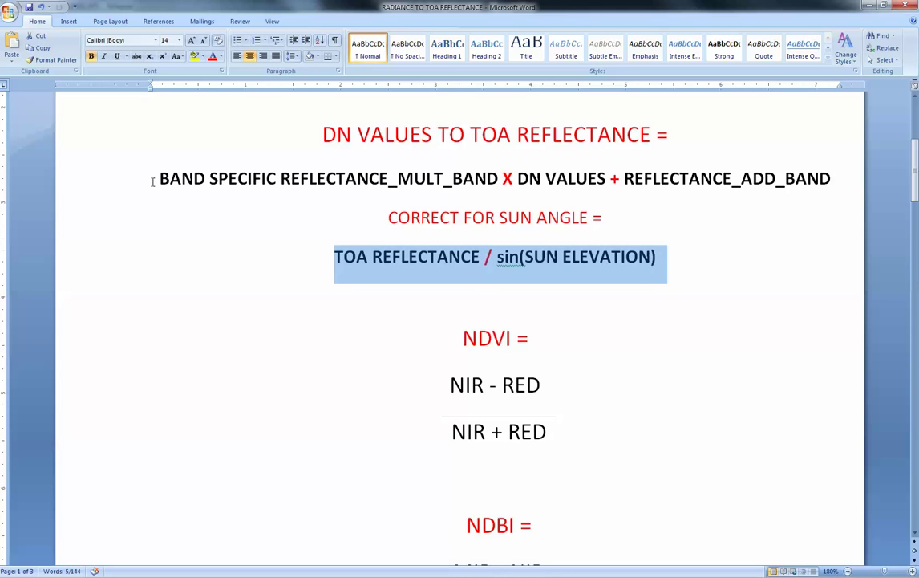
{"action": "left_click_drag", "start_coordinate": [157, 178], "coordinate": [799, 200]}
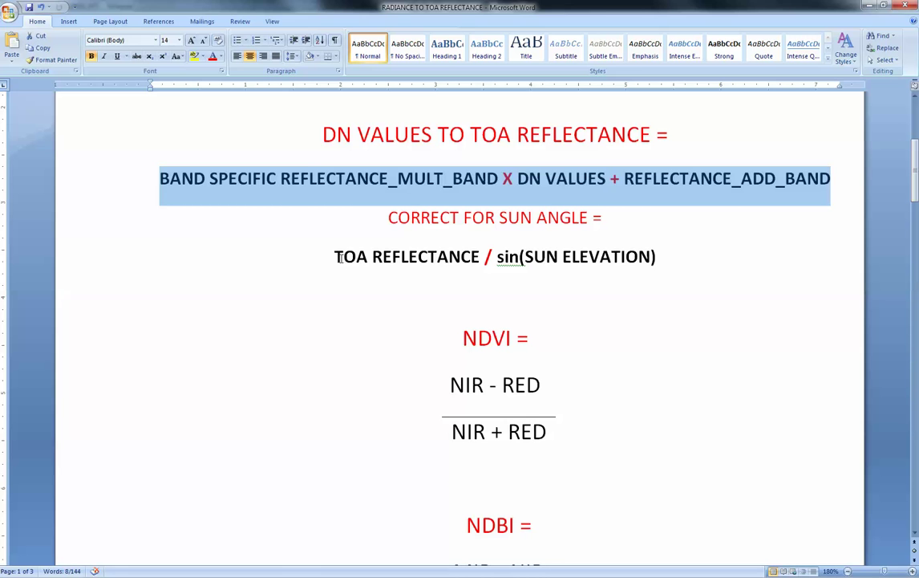
{"action": "left_click_drag", "start_coordinate": [340, 256], "coordinate": [659, 259]}
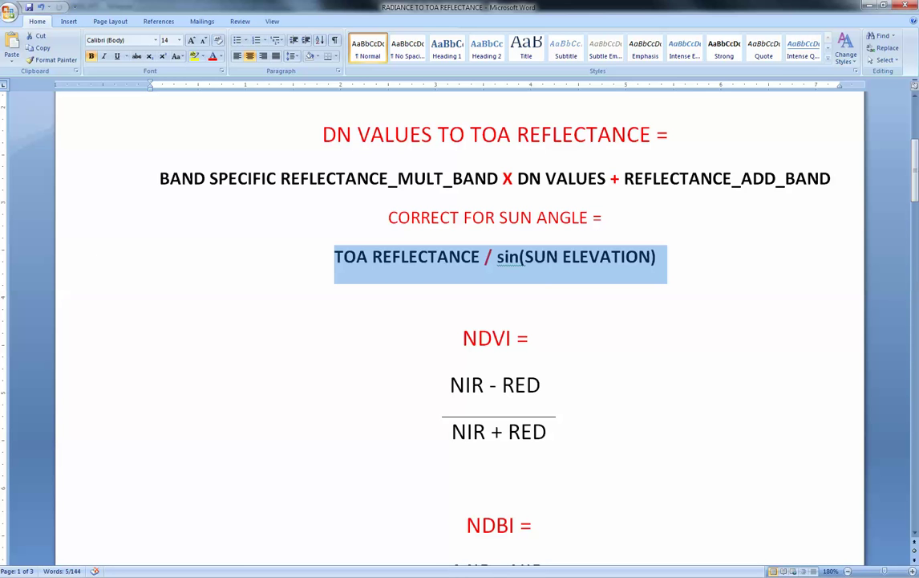
Switch to ArcMap and display Composite.tif with Band_4 as red, Band_3 as green and Band_2 as blue
{"action": "key", "text": "alt+Tab"}
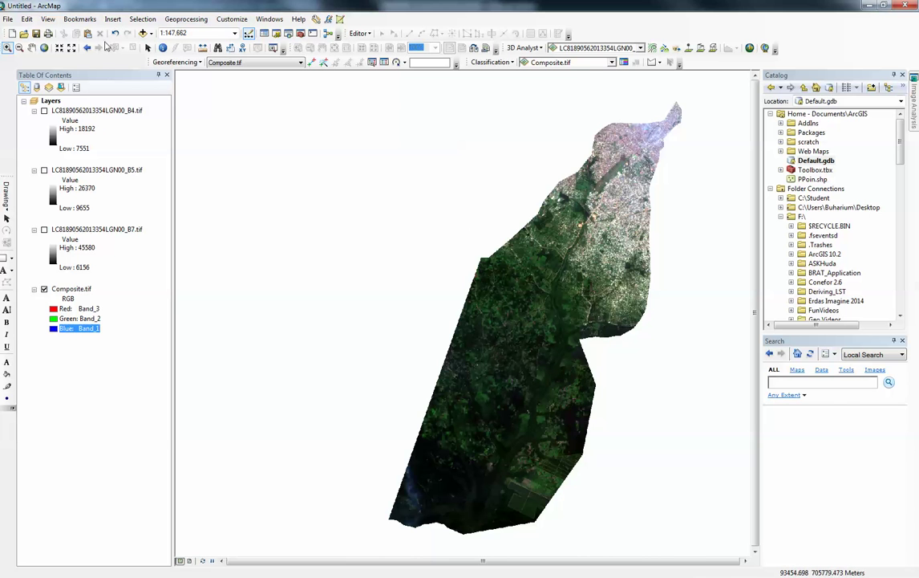
{"action": "left_click", "coordinate": [44, 48]}
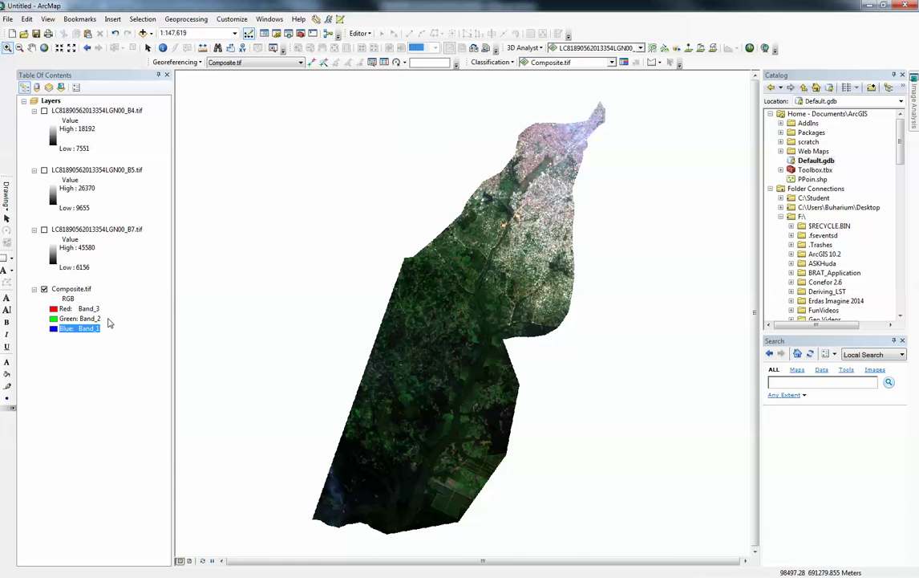
{"action": "left_click", "coordinate": [69, 309]}
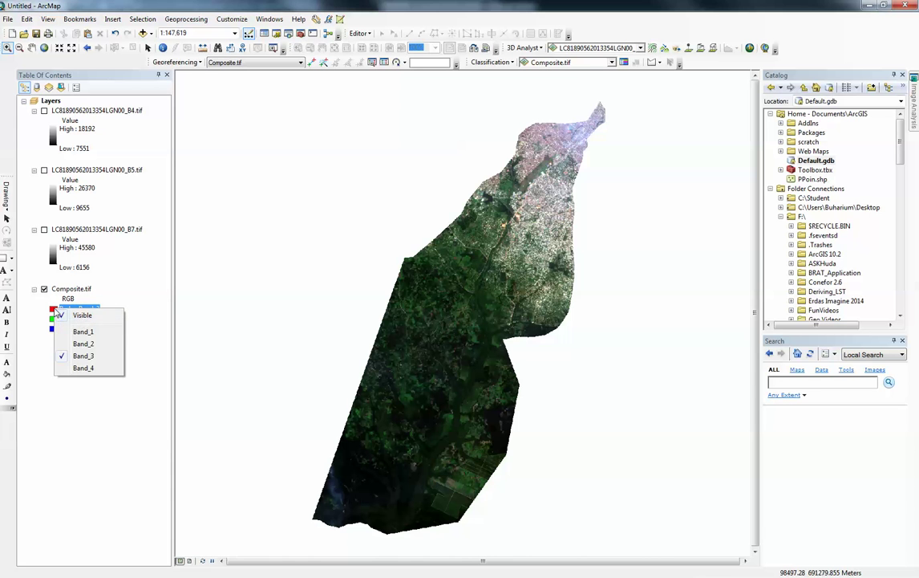
{"action": "left_click", "coordinate": [98, 370]}
{"action": "left_click", "coordinate": [78, 318]}
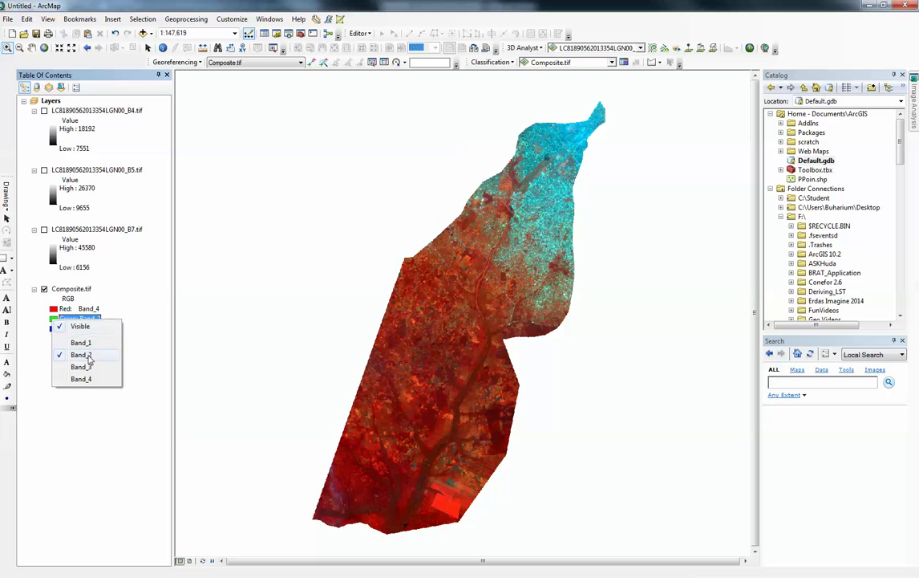
{"action": "left_click", "coordinate": [81, 366]}
{"action": "left_click", "coordinate": [78, 328]}
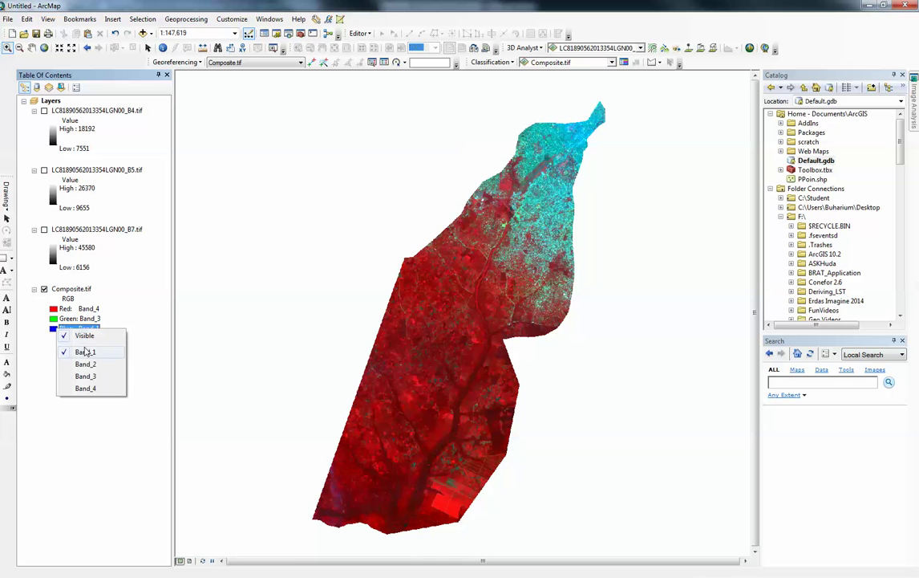
{"action": "left_click", "coordinate": [98, 365]}
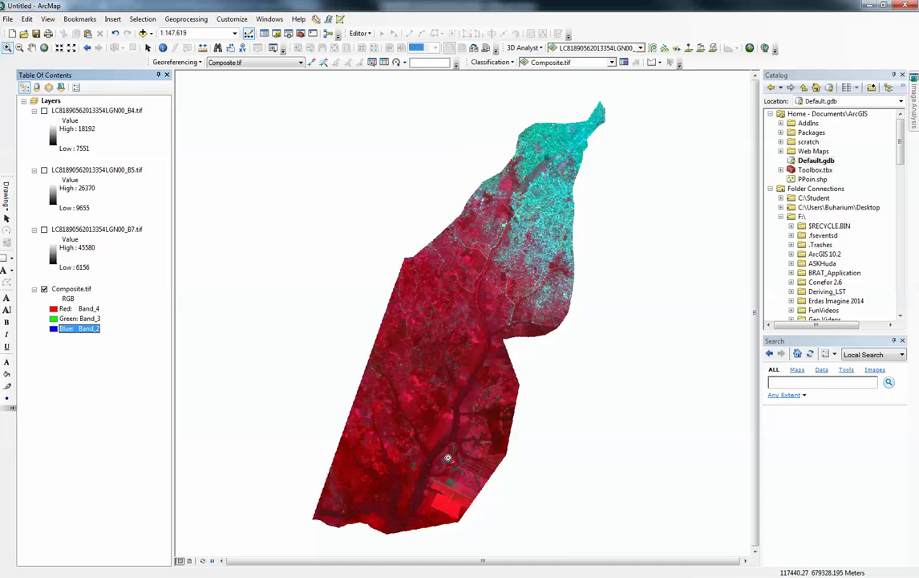
View the B4, B5 and B7 band rasters one at a time, leaving only B7 shown above the composite
{"action": "left_click", "coordinate": [44, 111]}
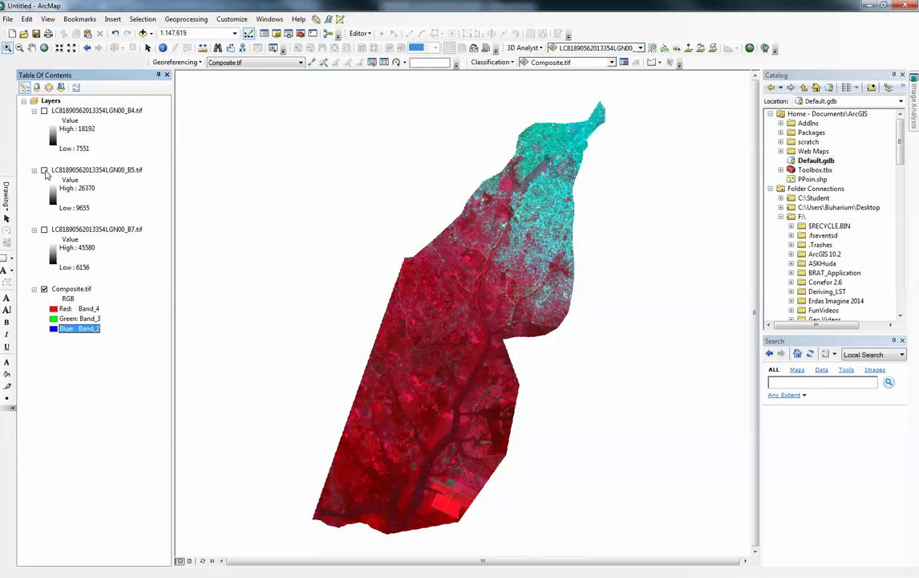
{"action": "left_click", "coordinate": [44, 170]}
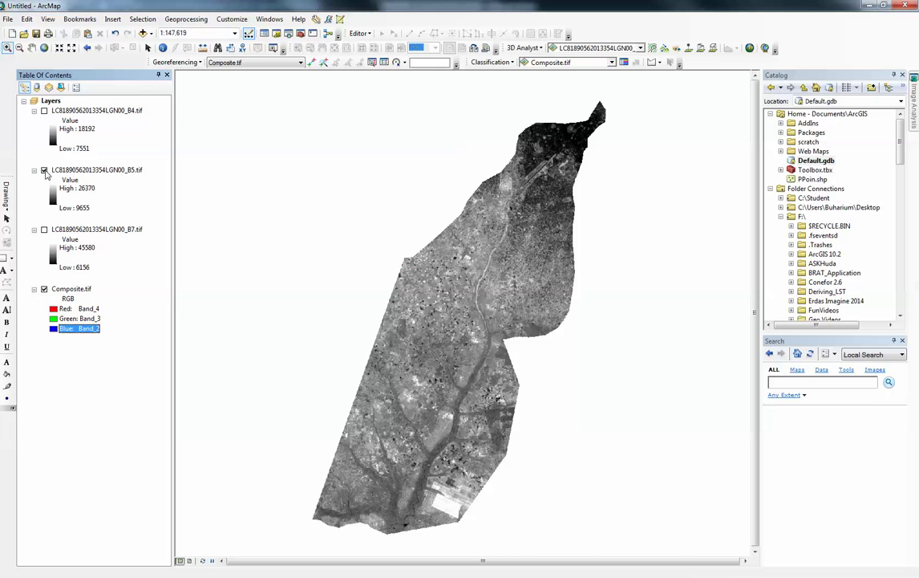
{"action": "left_click", "coordinate": [44, 171]}
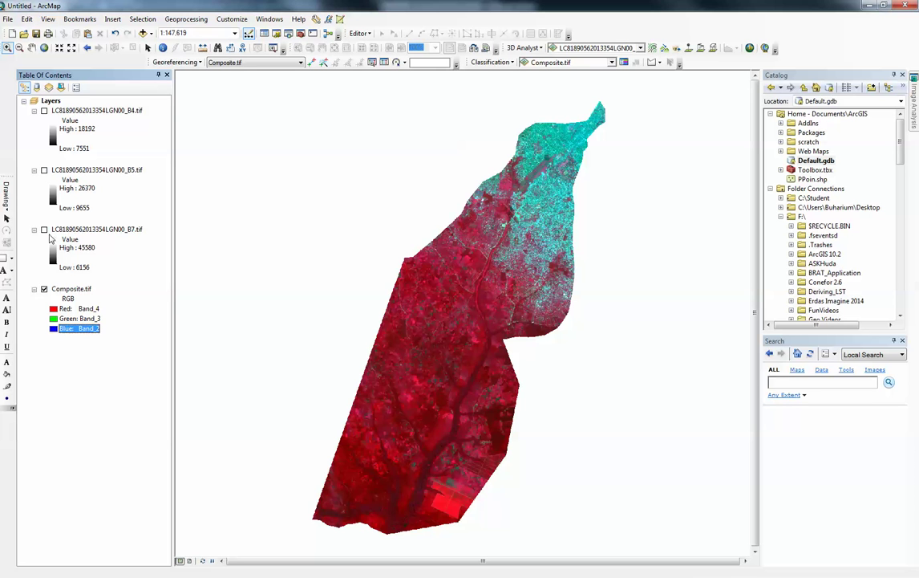
{"action": "left_click", "coordinate": [44, 230]}
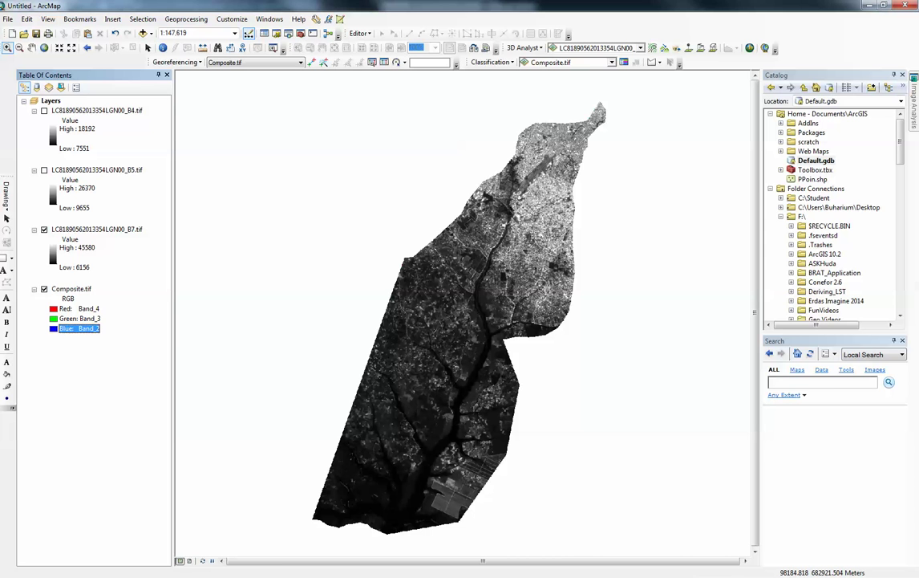
Return to the Word document and examine the NDVI formula, highlighting its NIR and RED terms
{"action": "key", "text": "alt+Tab"}
{"action": "scroll", "coordinate": [465, 325], "scroll_direction": "down", "scroll_amount": 4}
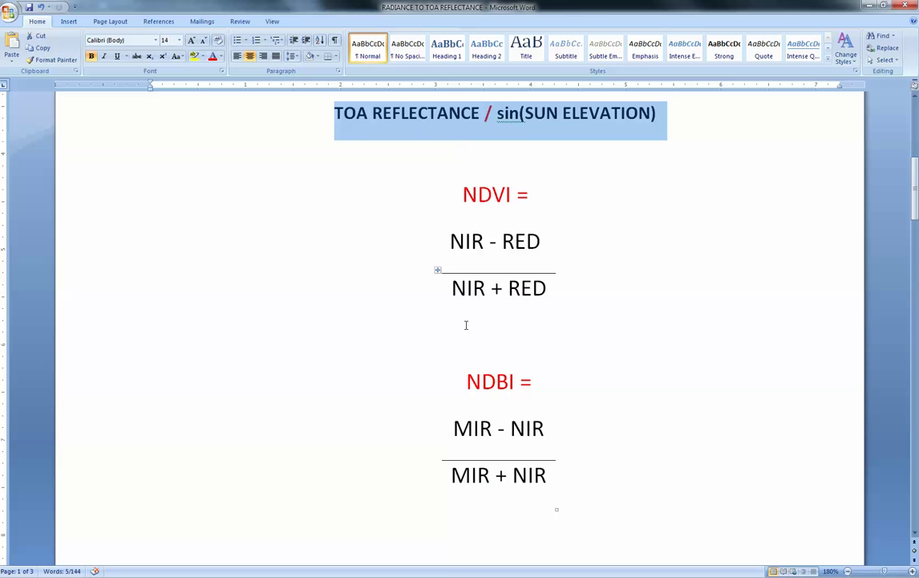
{"action": "left_click_drag", "start_coordinate": [450, 251], "coordinate": [562, 299]}
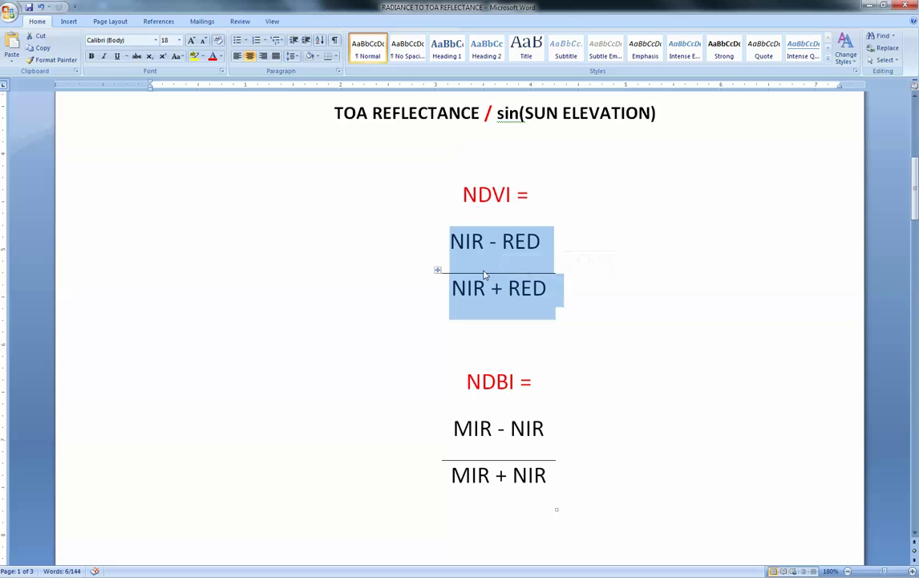
{"action": "left_click", "coordinate": [531, 252]}
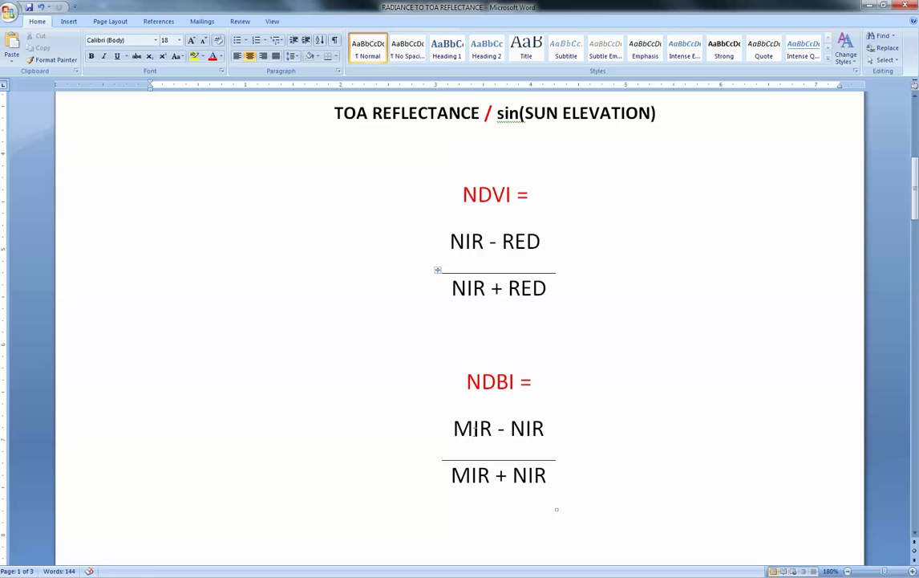
Replace MIR with SWIR in both the numerator and the denominator of the NDBI formula
{"action": "left_click_drag", "start_coordinate": [454, 428], "coordinate": [510, 435]}
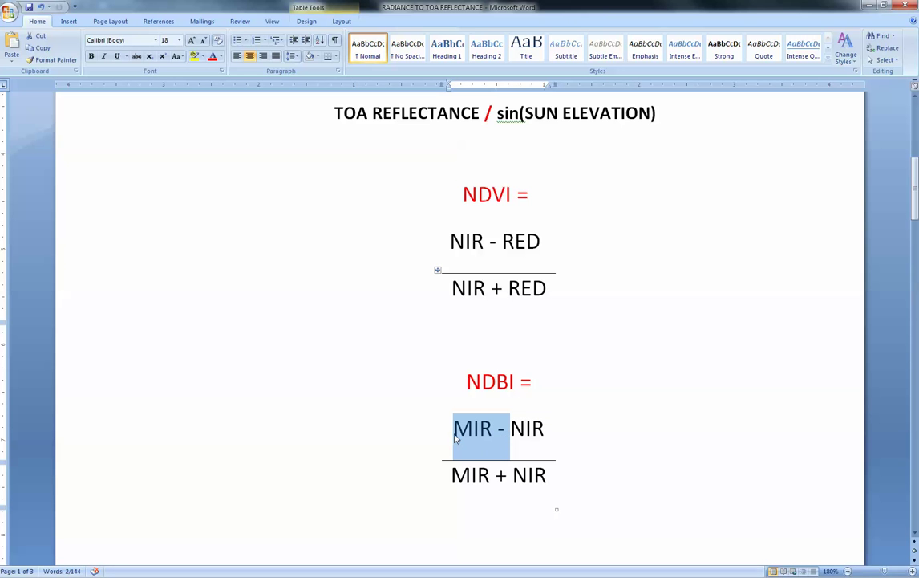
{"action": "left_click_drag", "start_coordinate": [455, 437], "coordinate": [479, 453]}
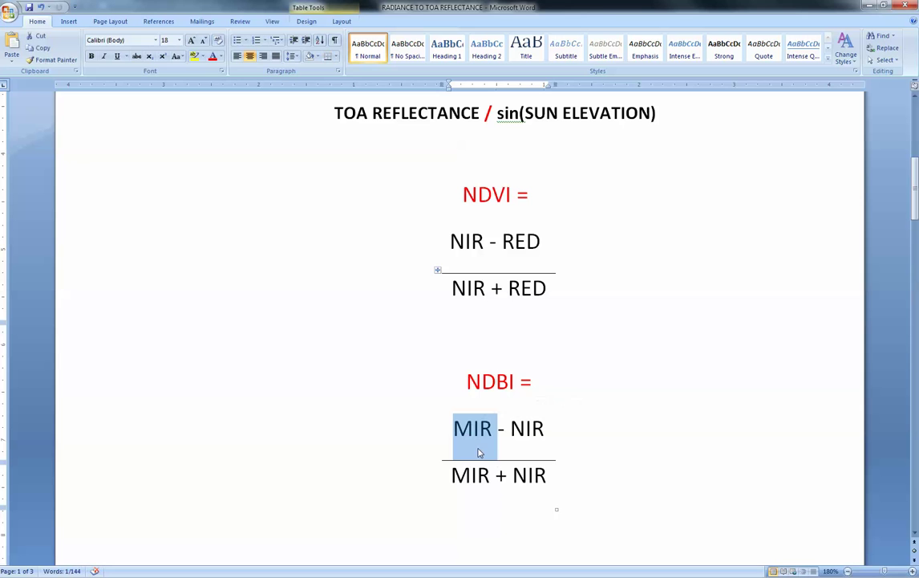
{"action": "type", "text": "SWIR"}
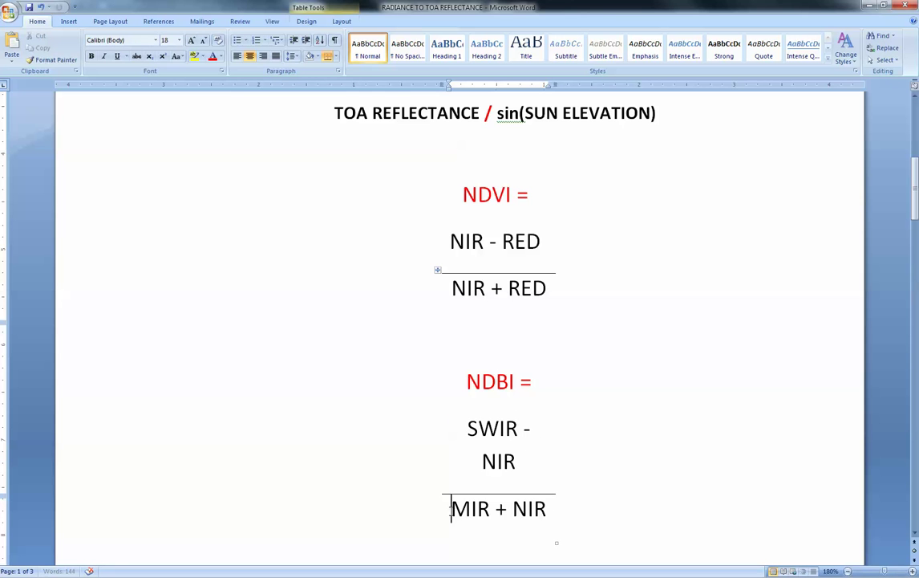
{"action": "left_click_drag", "start_coordinate": [452, 509], "coordinate": [489, 514]}
{"action": "type", "text": "SWI"}
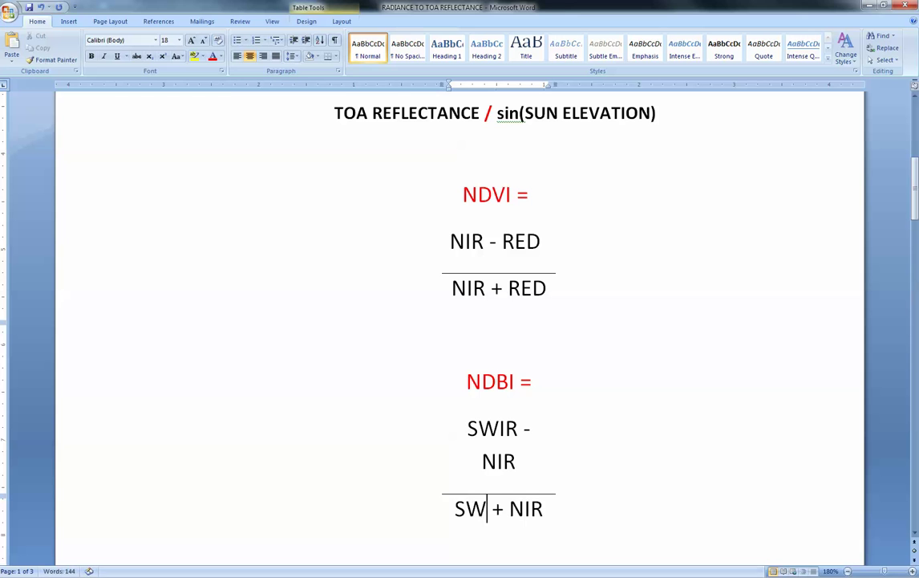
{"action": "type", "text": "R"}
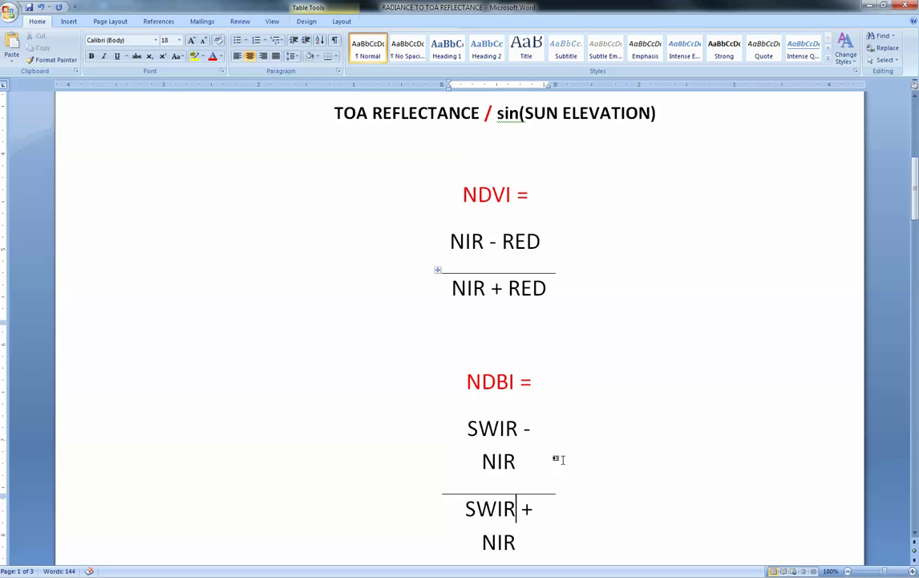
Review the corrected NDBI formula and the list of RED, NIR and SWIR reflectance coefficients on the second page
{"action": "scroll", "coordinate": [496, 437], "scroll_direction": "down", "scroll_amount": 2}
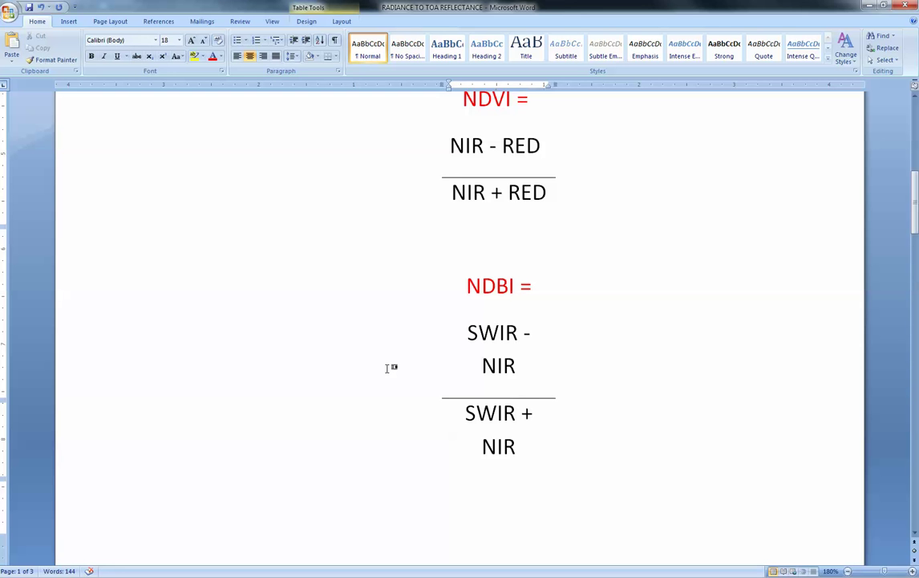
{"action": "scroll", "coordinate": [389, 366], "scroll_direction": "down", "scroll_amount": 8}
{"action": "scroll", "coordinate": [388, 369], "scroll_direction": "down", "scroll_amount": 3}
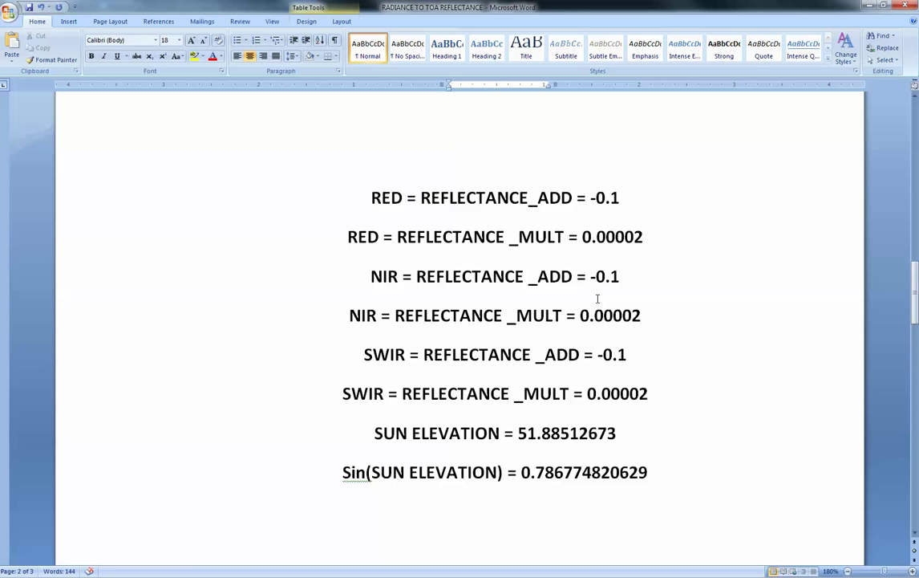
Shrink the Word document to a smaller window at 150% zoom and review its DN-to-TOA-reflectance and sun-angle correction formulas
{"action": "key", "text": "alt+Tab"}
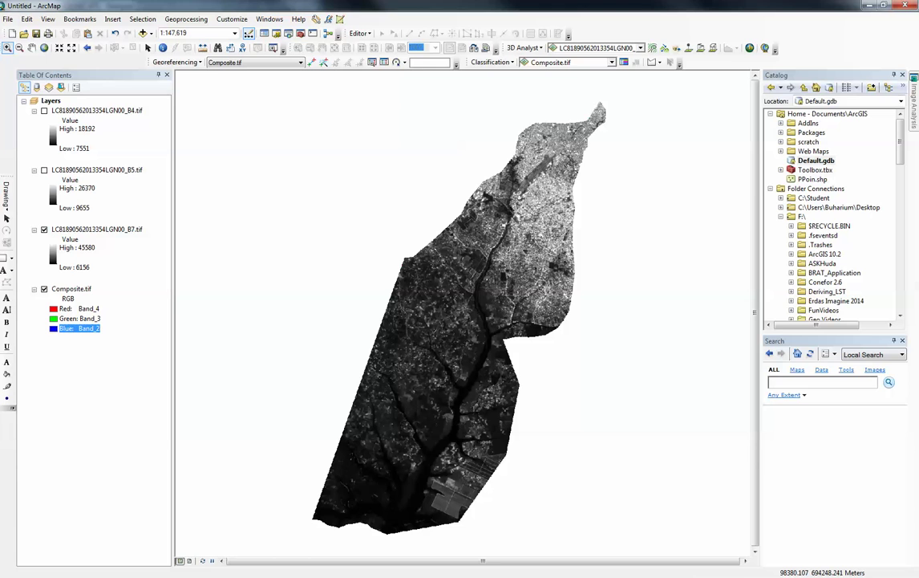
{"action": "key", "text": "alt+Tab"}
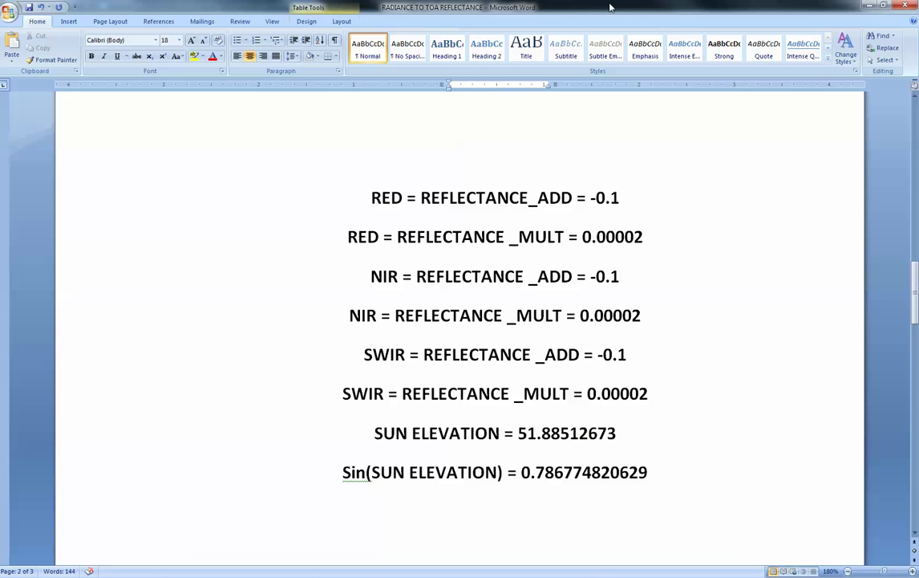
{"action": "left_click_drag", "start_coordinate": [609, 5], "coordinate": [585, 40]}
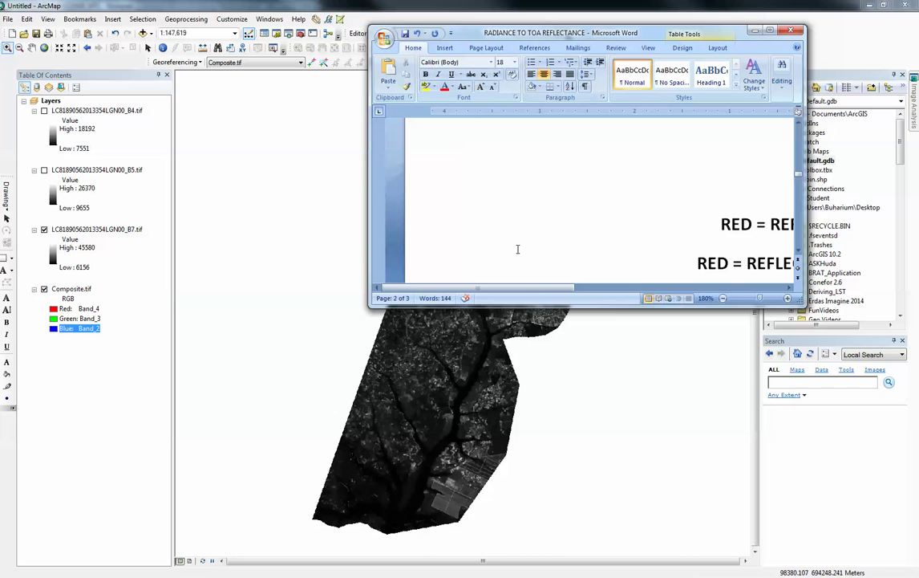
{"action": "left_click_drag", "start_coordinate": [534, 292], "coordinate": [608, 292]}
{"action": "scroll", "coordinate": [646, 269], "scroll_direction": "down", "scroll_amount": 3, "text": "ctrl"}
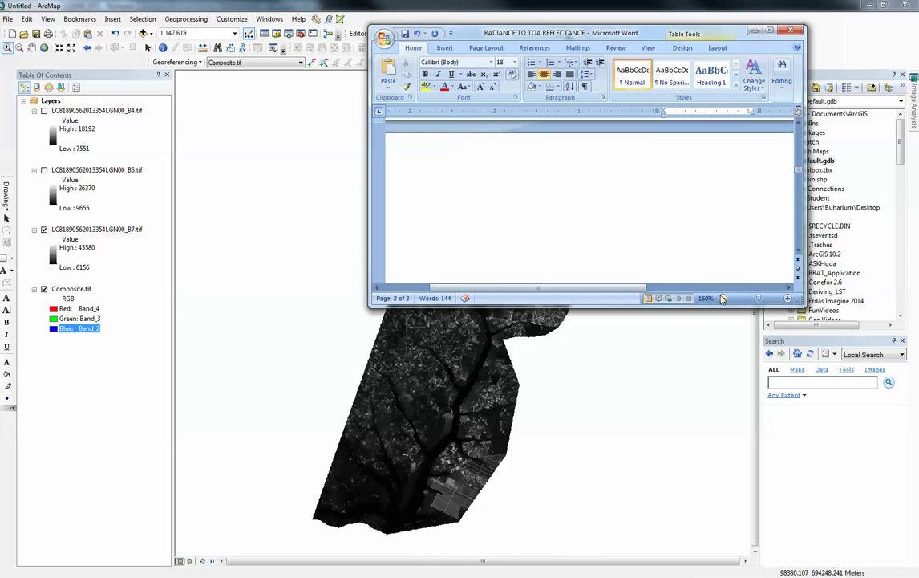
{"action": "left_click_drag", "start_coordinate": [798, 170], "coordinate": [798, 133]}
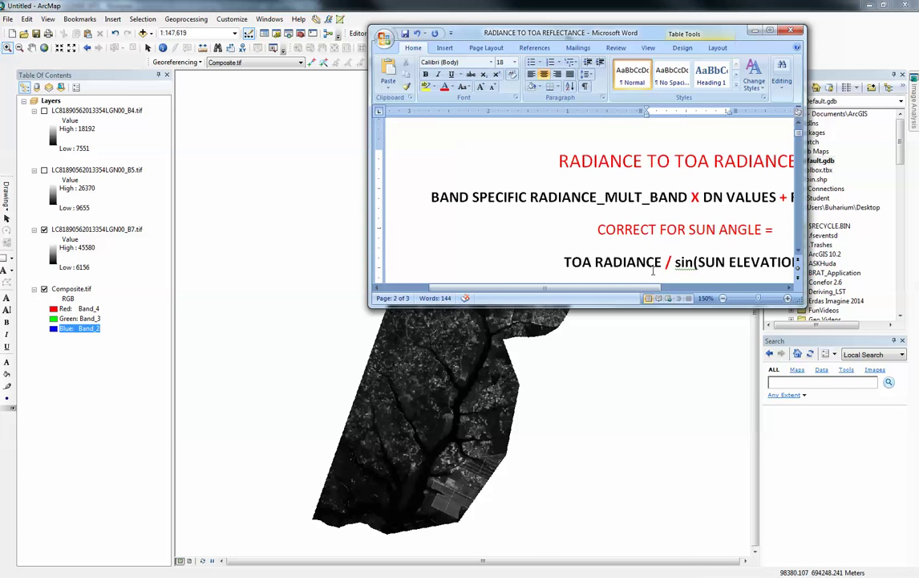
{"action": "left_click_drag", "start_coordinate": [642, 293], "coordinate": [674, 293]}
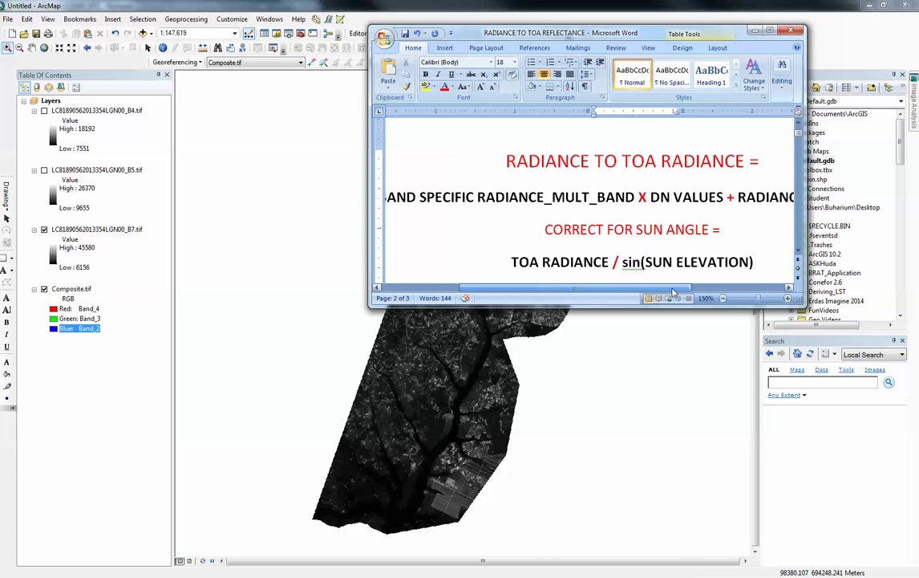
{"action": "scroll", "coordinate": [758, 210], "scroll_direction": "down", "scroll_amount": 3}
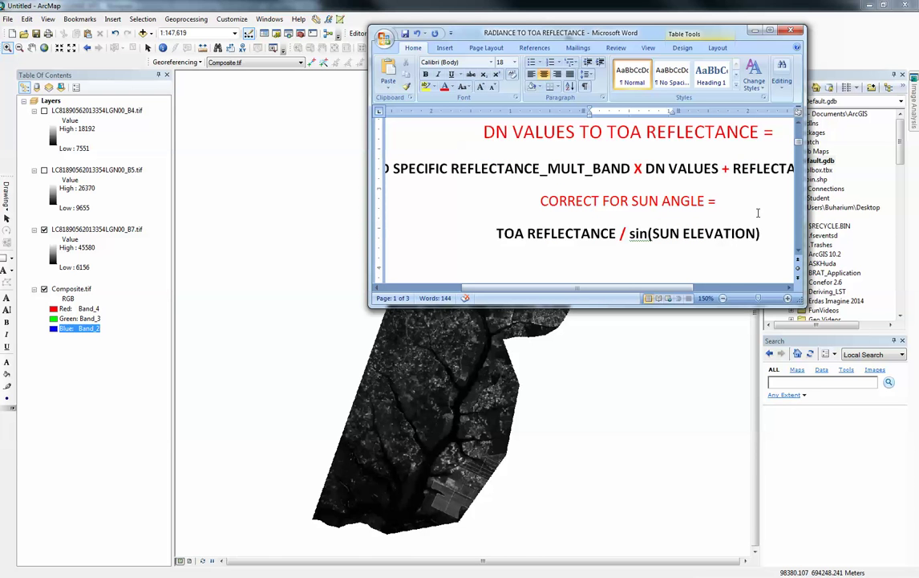
{"action": "left_click", "coordinate": [754, 30]}
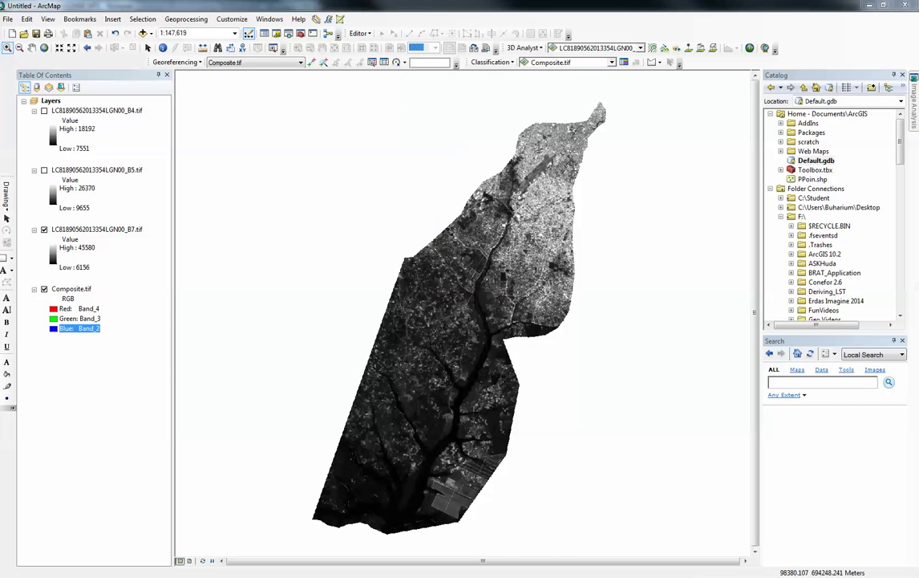
{"action": "left_click", "coordinate": [316, 19]}
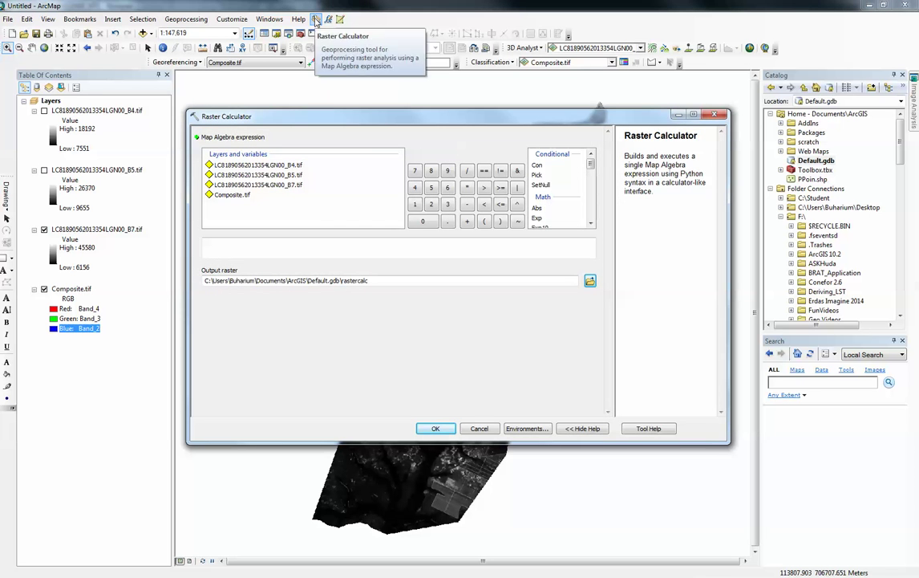
{"action": "key", "text": "Escape"}
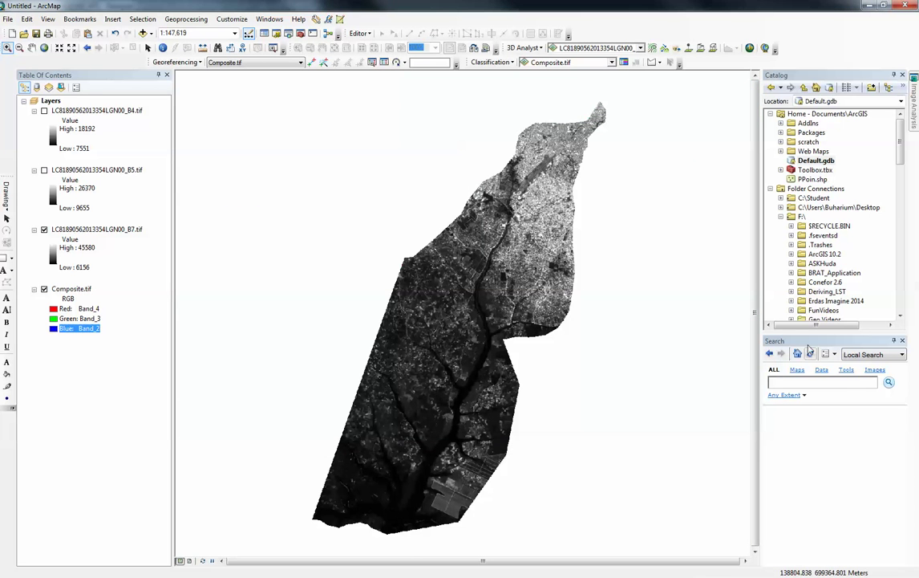
{"action": "left_click", "coordinate": [805, 381]}
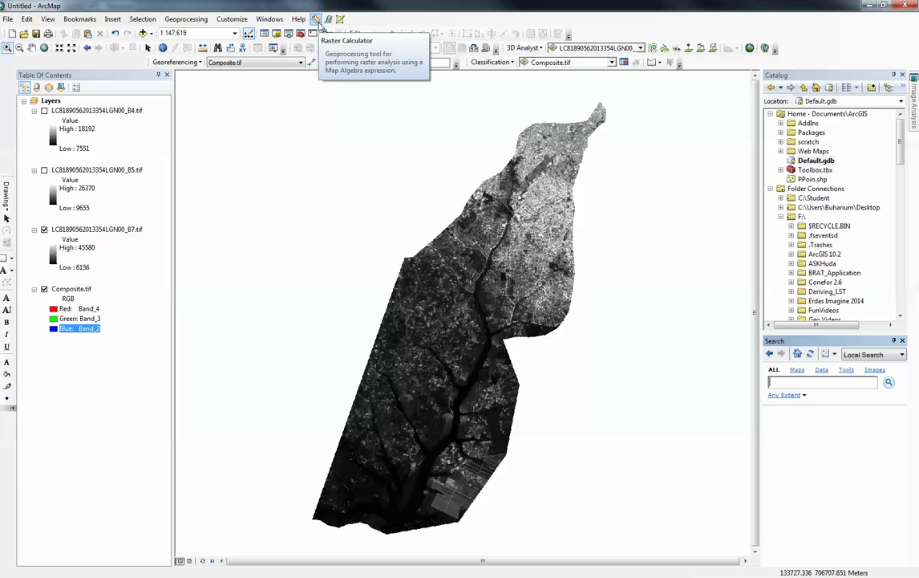
Open the Raster Calculator in ArcMap and check the red band's reflectance coefficients in the Word document
{"action": "left_click", "coordinate": [316, 19]}
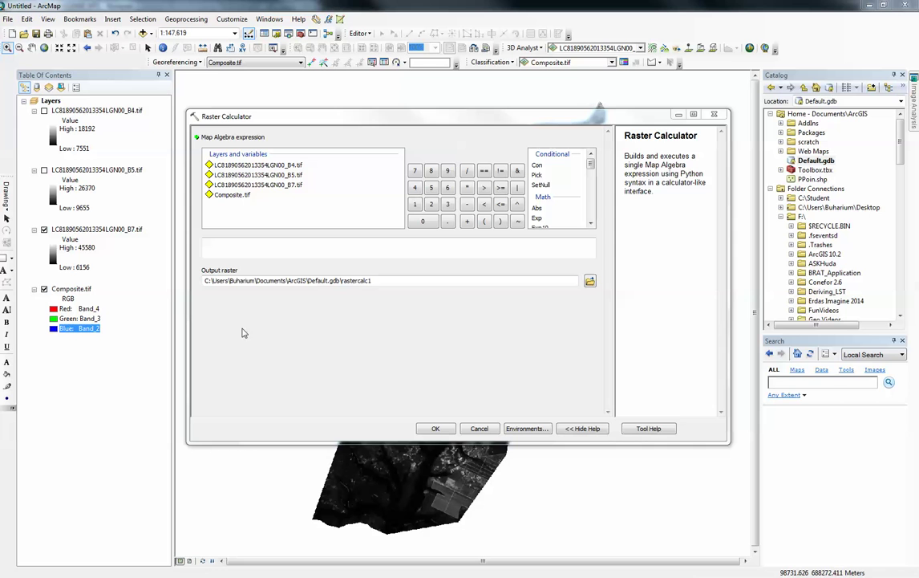
{"action": "left_click", "coordinate": [225, 250]}
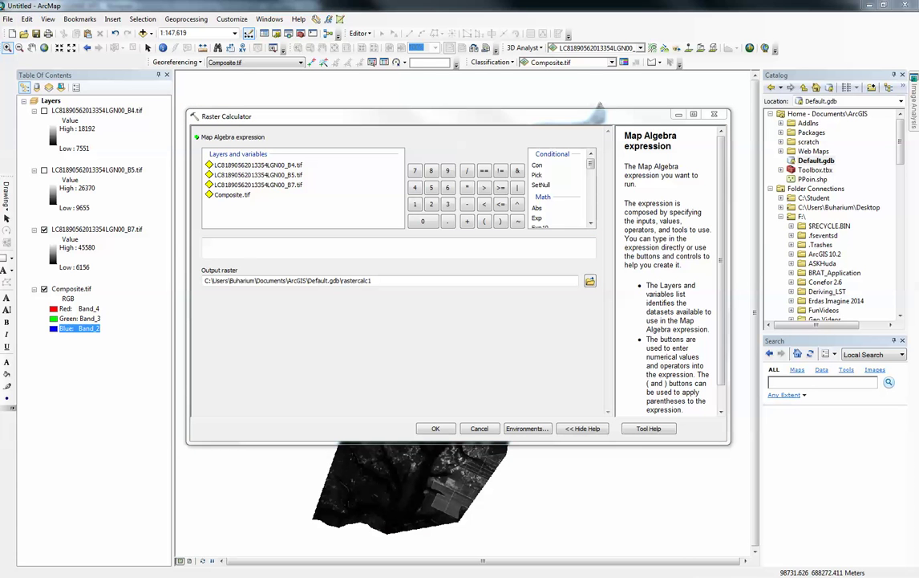
{"action": "key", "text": "alt+Tab"}
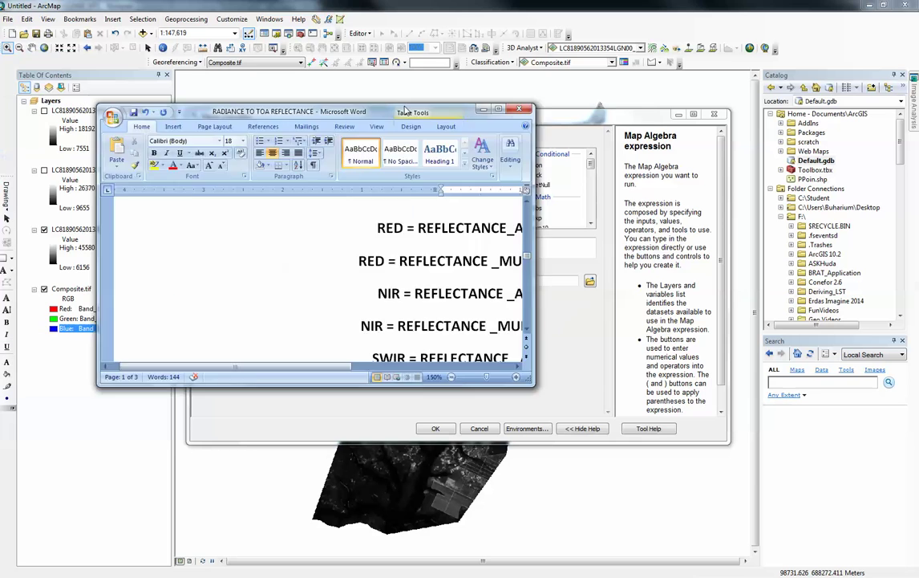
{"action": "left_click_drag", "start_coordinate": [339, 109], "coordinate": [442, 1]}
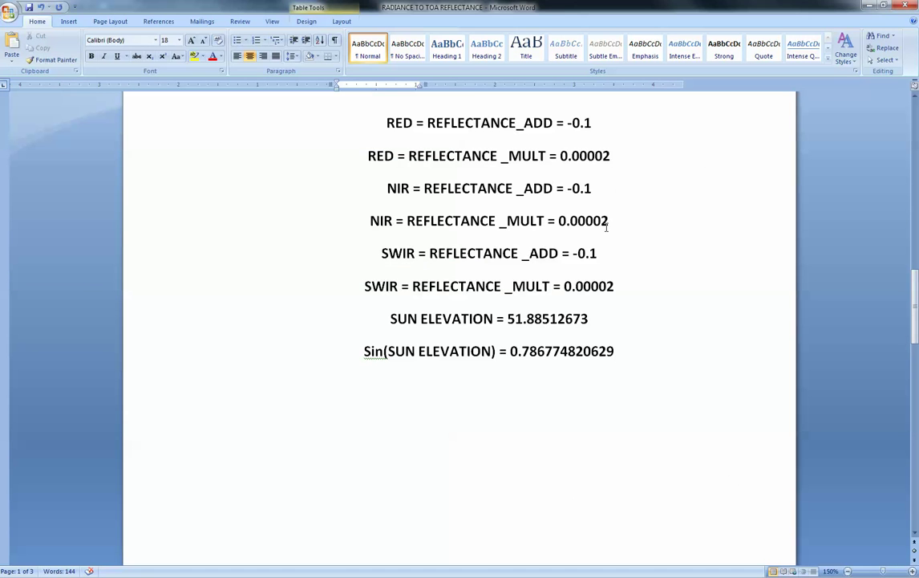
{"action": "scroll", "coordinate": [607, 228], "scroll_direction": "up", "scroll_amount": 1}
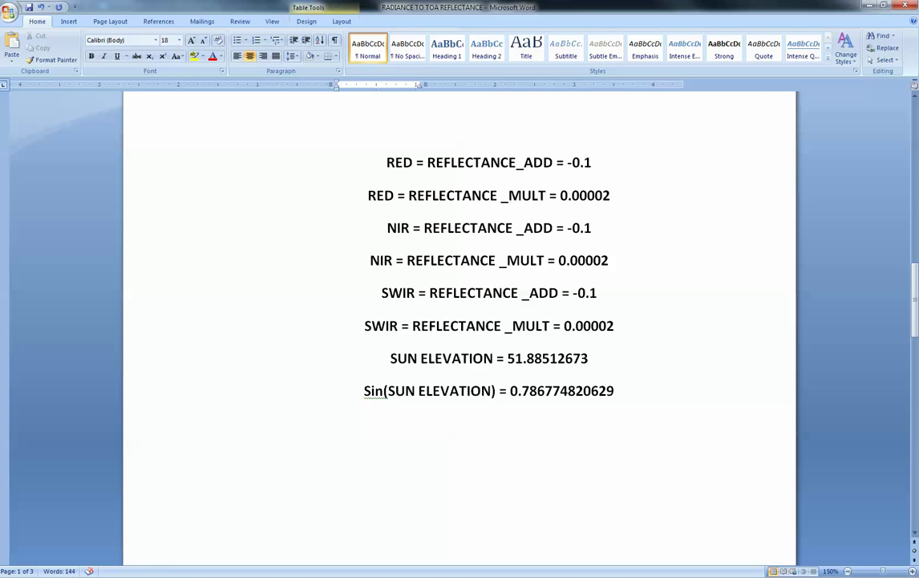
{"action": "key", "text": "alt+Tab"}
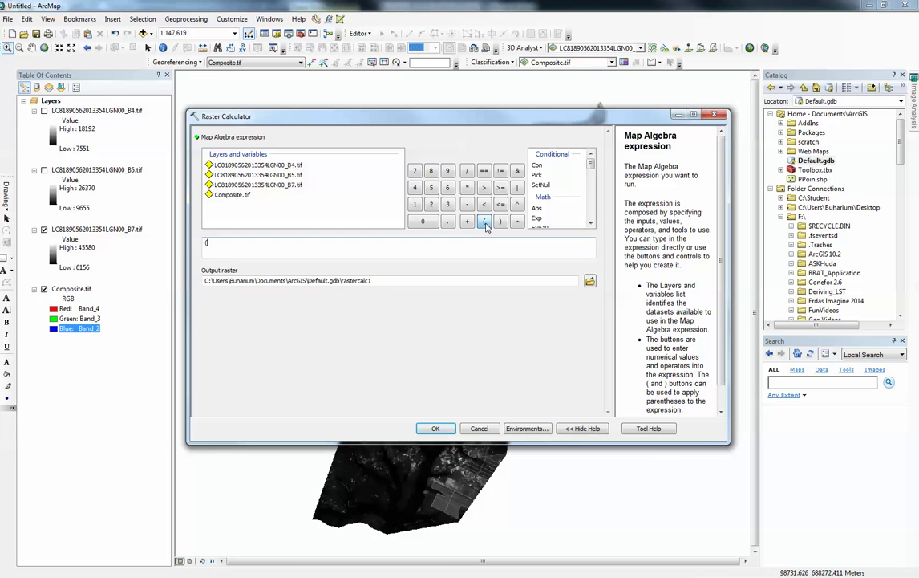
{"action": "left_click", "coordinate": [485, 221]}
{"action": "type", "text": "0.00"}
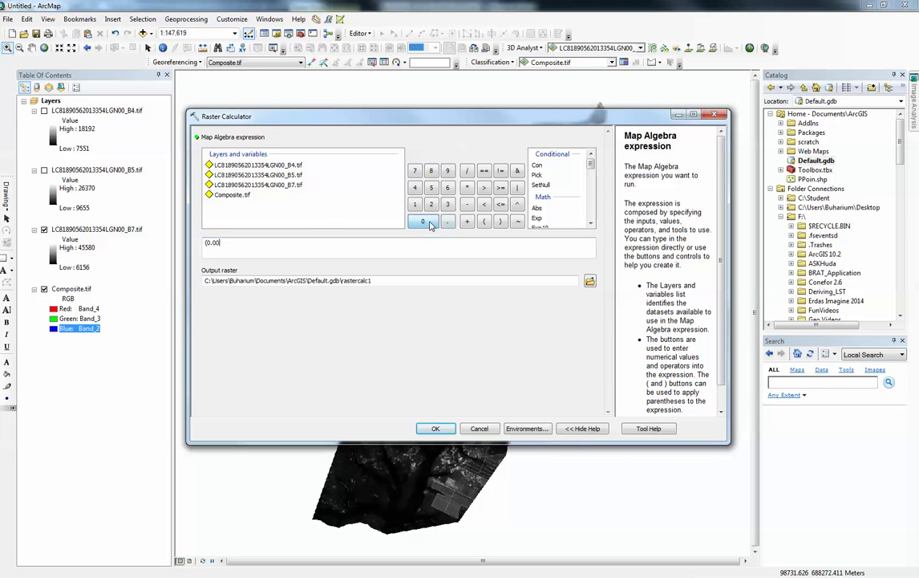
{"action": "left_click", "coordinate": [424, 223]}
{"action": "left_click", "coordinate": [423, 222]}
{"action": "left_click", "coordinate": [431, 203]}
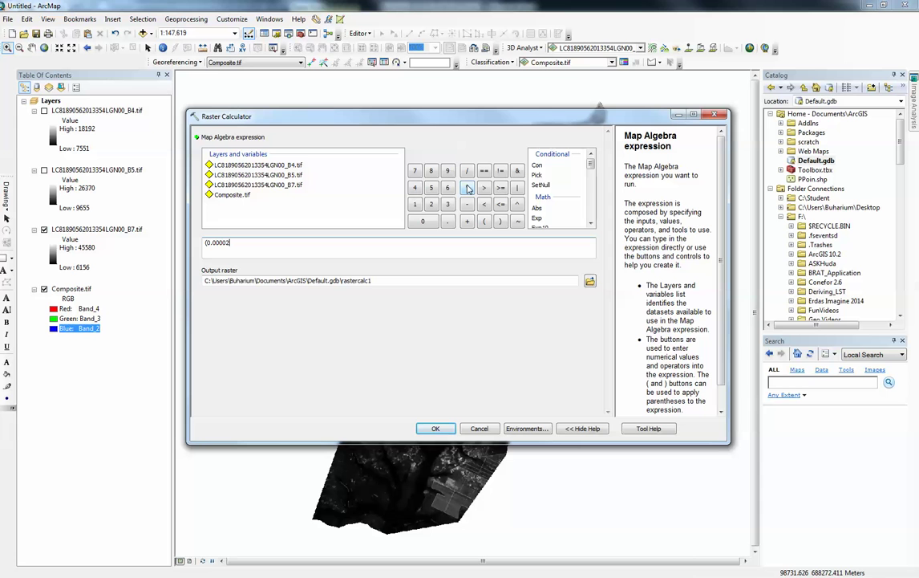
{"action": "left_click", "coordinate": [468, 187]}
{"action": "double_click", "coordinate": [279, 166]}
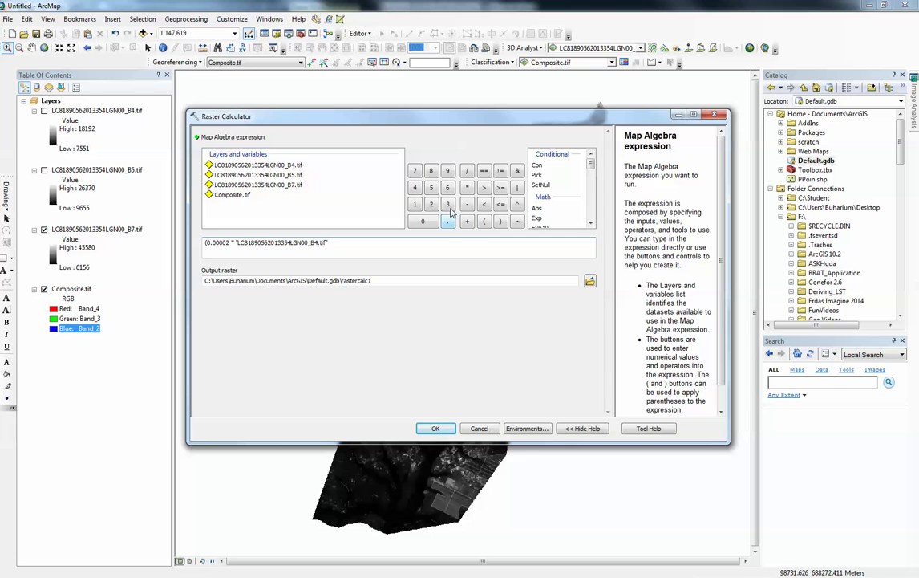
Close the B4 product's parenthesis, subtract 0.1, close another parenthesis and add a division sign
{"action": "left_click", "coordinate": [500, 220]}
{"action": "left_click", "coordinate": [466, 205]}
{"action": "left_click", "coordinate": [429, 221]}
{"action": "left_click", "coordinate": [447, 222]}
{"action": "left_click", "coordinate": [415, 205]}
{"action": "left_click", "coordinate": [500, 221]}
{"action": "left_click", "coordinate": [467, 171]}
Copy the sine of the sun elevation, 0.786774820629, from the Word document and paste it as the expression's divisor
{"action": "key", "text": "alt+Tab"}
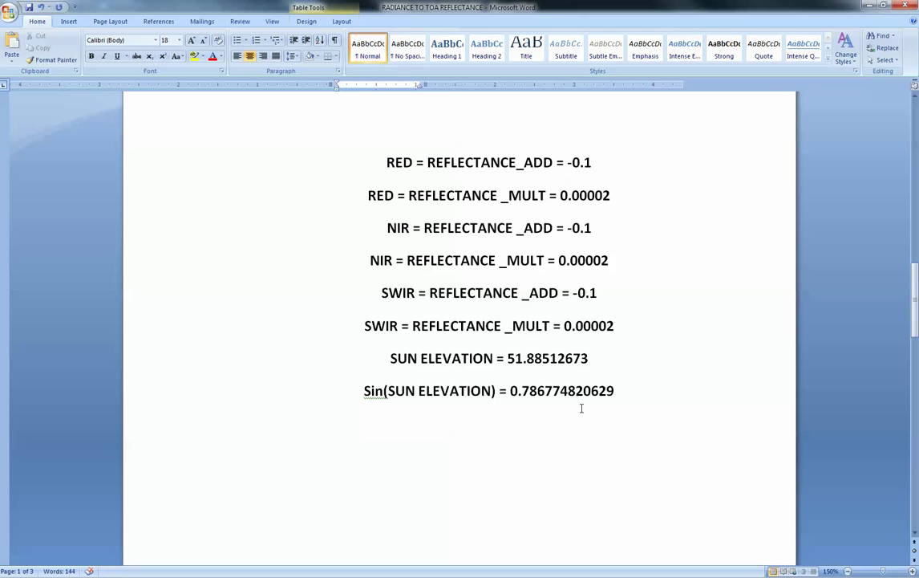
{"action": "double_click", "coordinate": [583, 391]}
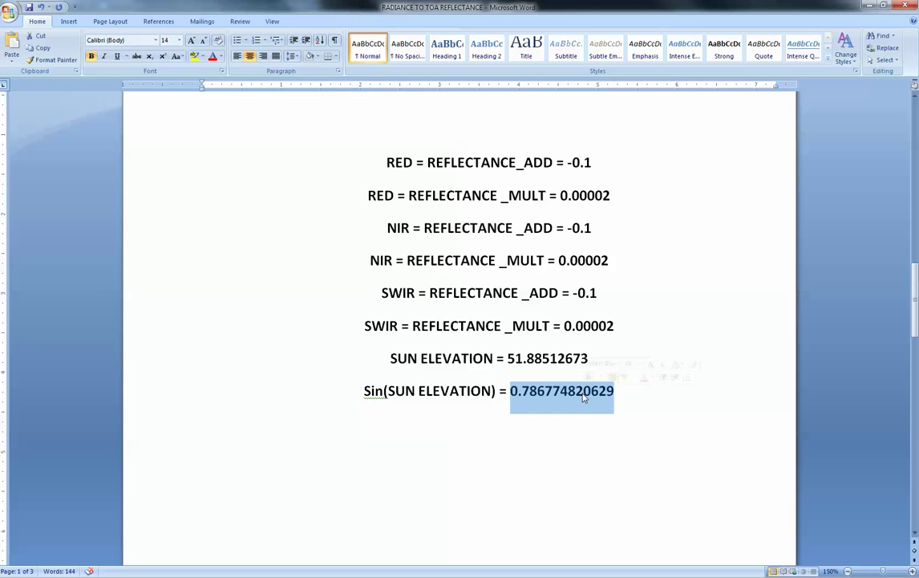
{"action": "right_click", "coordinate": [584, 391]}
{"action": "left_click", "coordinate": [609, 413]}
{"action": "key", "text": "alt+Tab"}
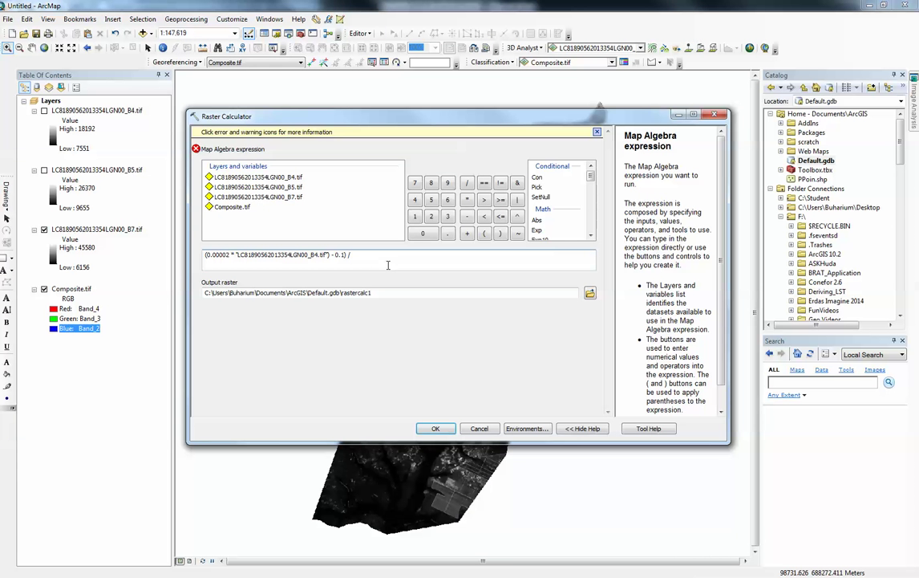
{"action": "right_click", "coordinate": [365, 258]}
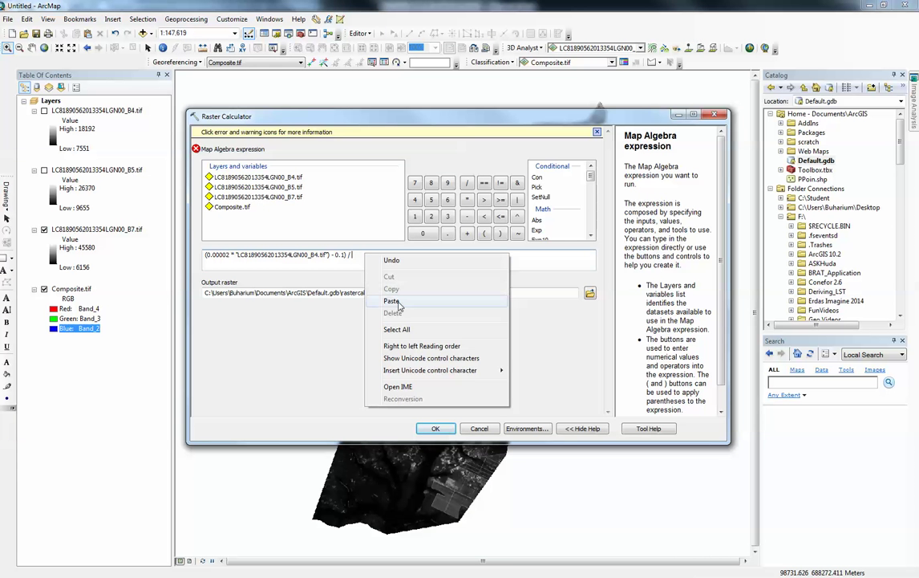
{"action": "left_click", "coordinate": [393, 300]}
Name the output raster RED_REF in Default.gdb and try to run the calculation
{"action": "left_click_drag", "start_coordinate": [438, 294], "coordinate": [343, 299]}
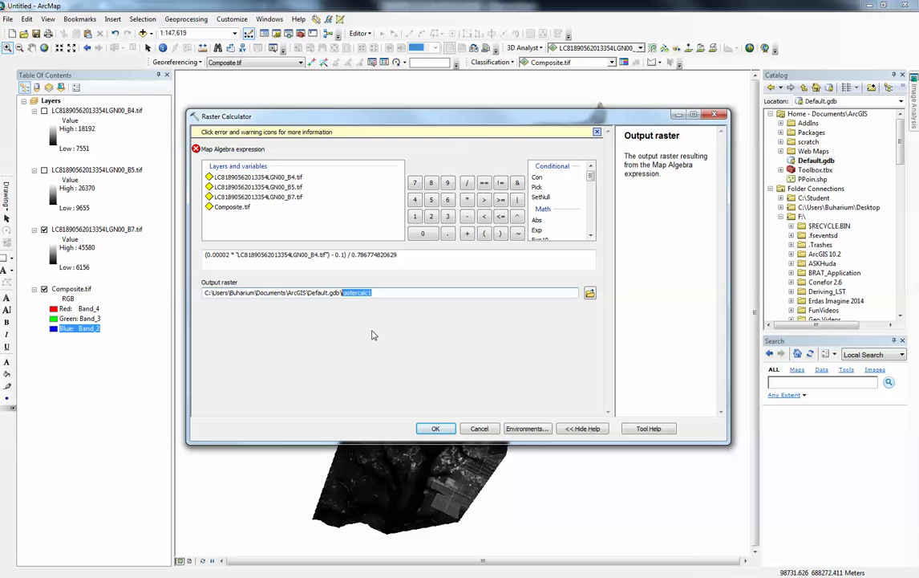
{"action": "type", "text": "RED_REF"}
{"action": "left_click", "coordinate": [438, 430]}
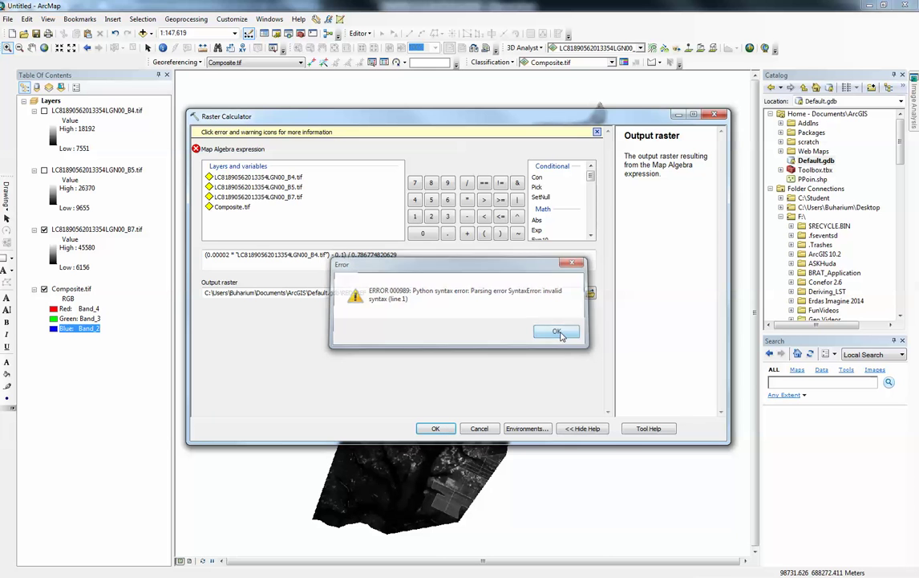
{"action": "left_click", "coordinate": [560, 332]}
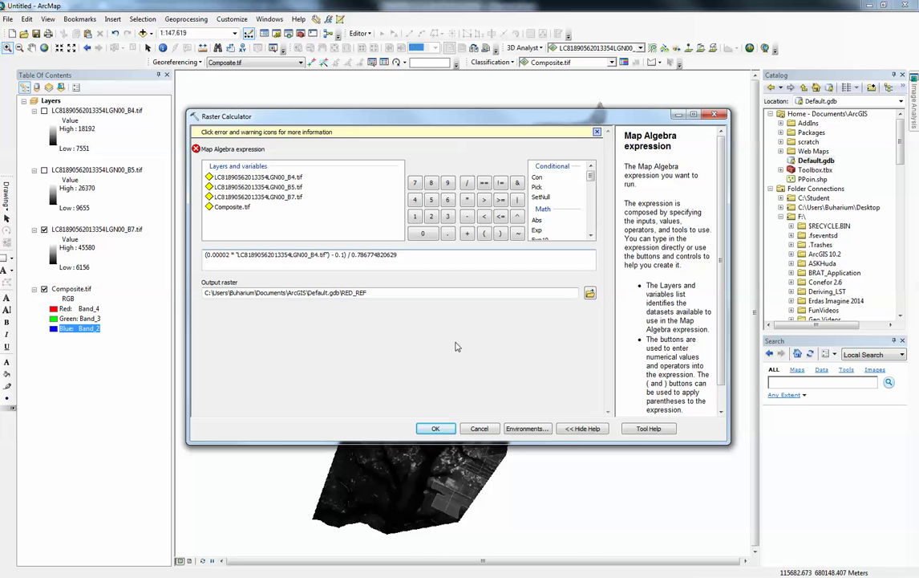
Add the missing opening parenthesis at the start of the expression, run the calculation and compare the map with RED_REF off and on
{"action": "left_click", "coordinate": [484, 233]}
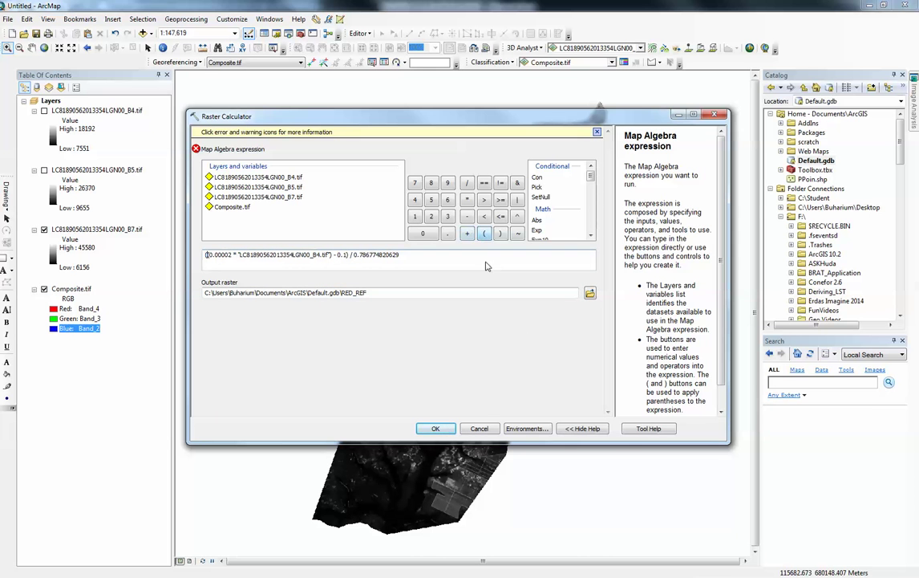
{"action": "left_click", "coordinate": [435, 428]}
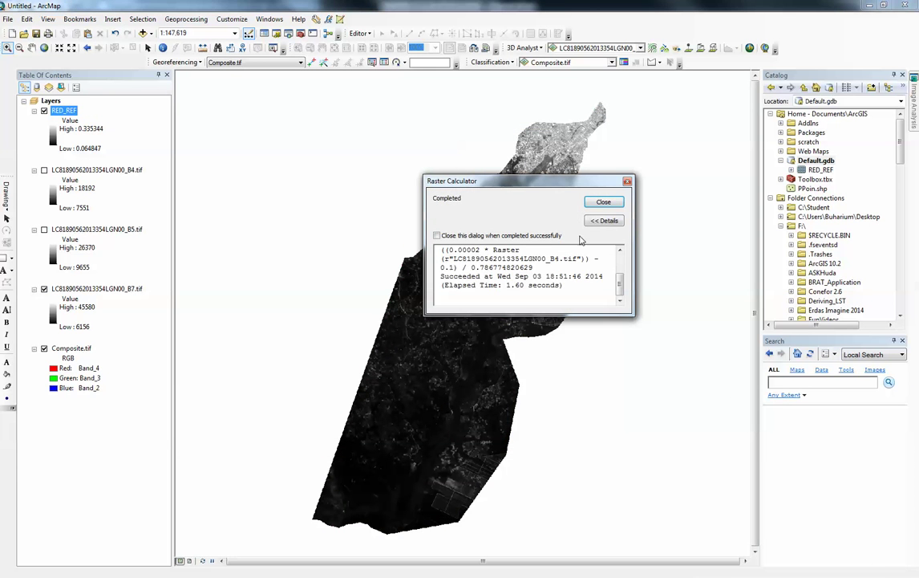
{"action": "left_click", "coordinate": [603, 202]}
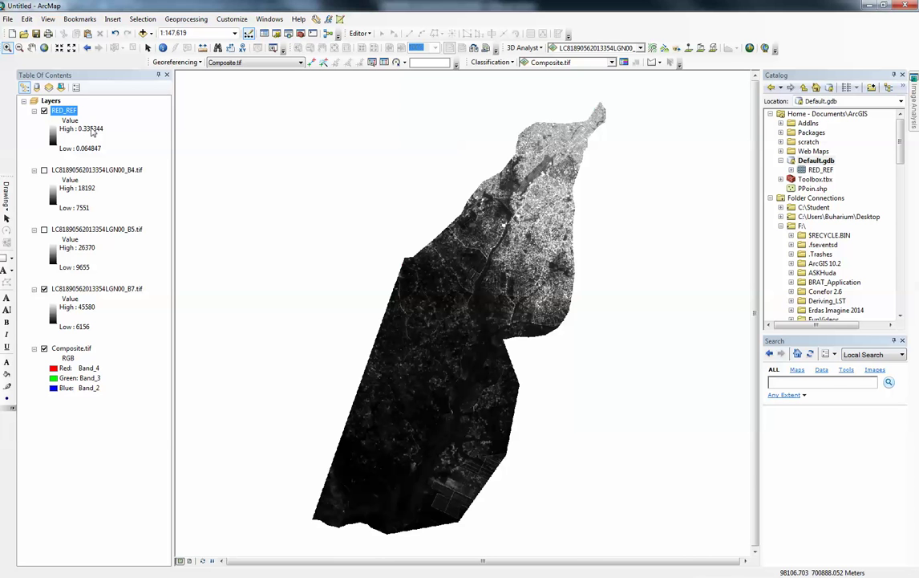
{"action": "left_click", "coordinate": [44, 111]}
{"action": "left_click", "coordinate": [44, 111]}
Start a new Raster Calculator expression with two opening parentheses and check the bands' REFLECTANCE_MULT values in the Word document
{"action": "left_click", "coordinate": [315, 20]}
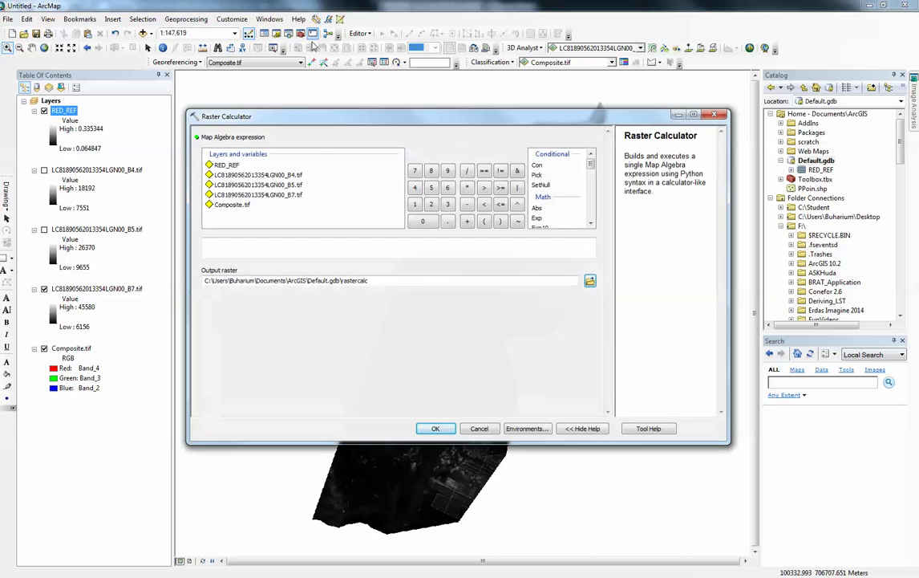
{"action": "left_click", "coordinate": [484, 223]}
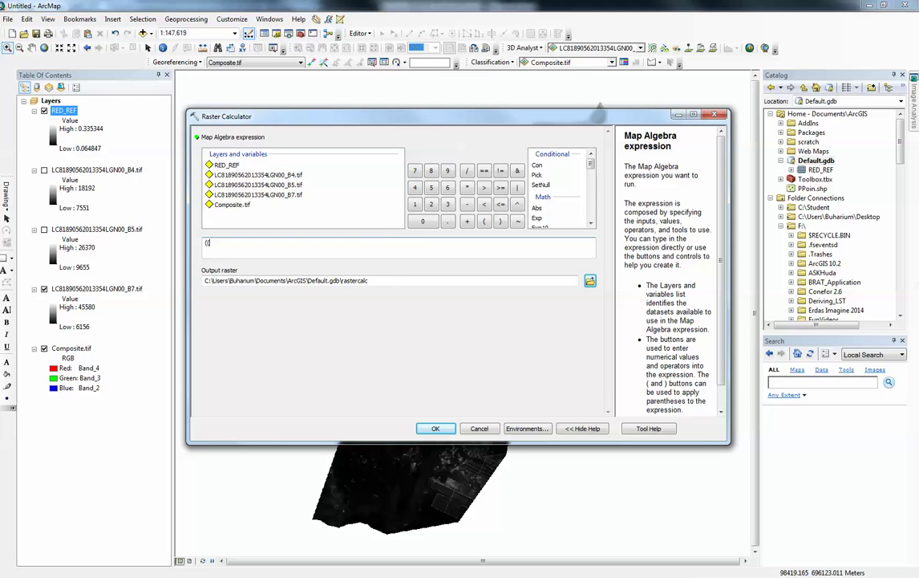
{"action": "key", "text": "alt+Tab"}
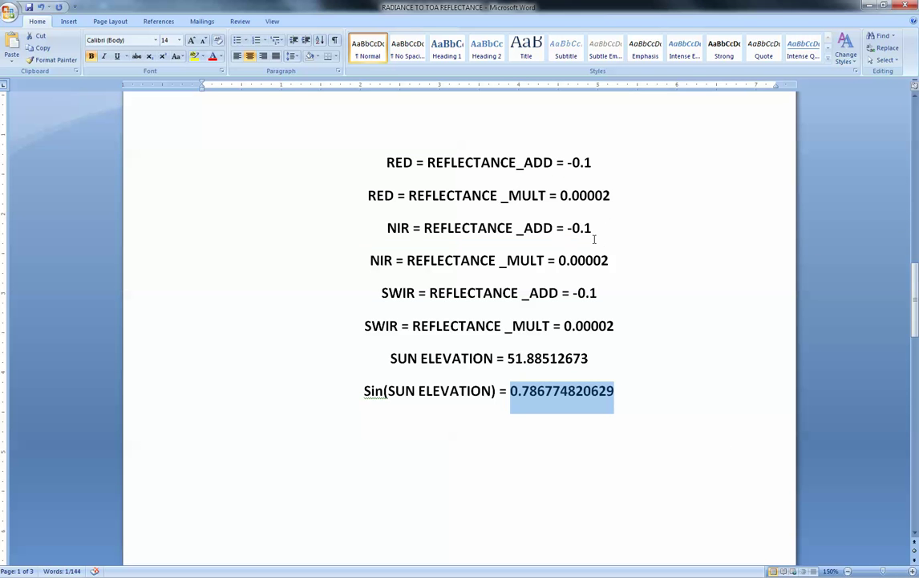
{"action": "left_click_drag", "start_coordinate": [559, 259], "coordinate": [589, 286]}
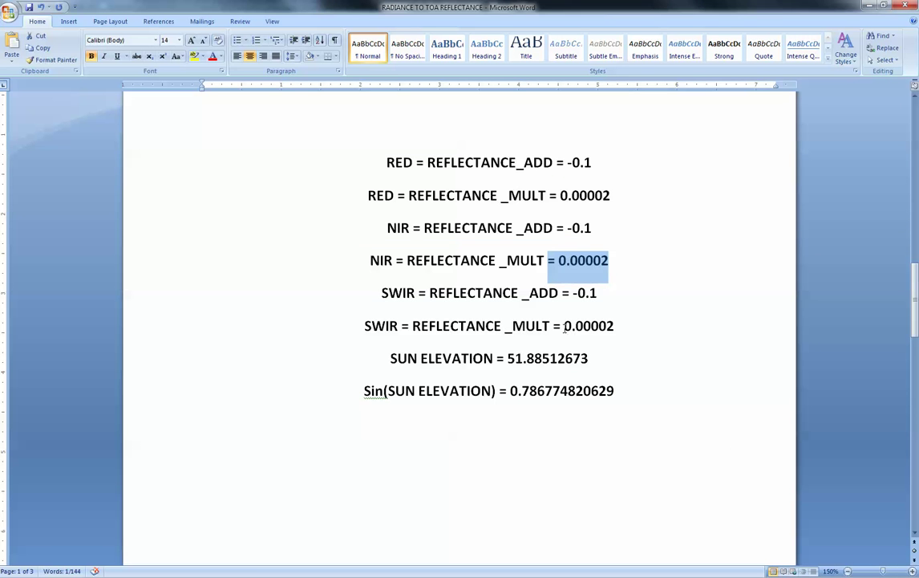
{"action": "left_click_drag", "start_coordinate": [564, 327], "coordinate": [603, 327]}
{"action": "left_click_drag", "start_coordinate": [560, 196], "coordinate": [610, 195]}
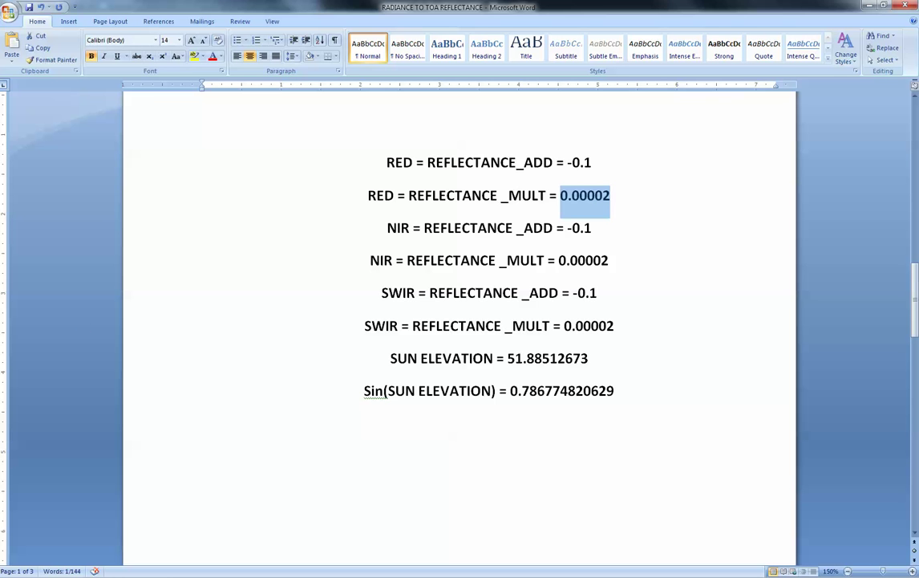
{"action": "key", "text": "alt+Tab"}
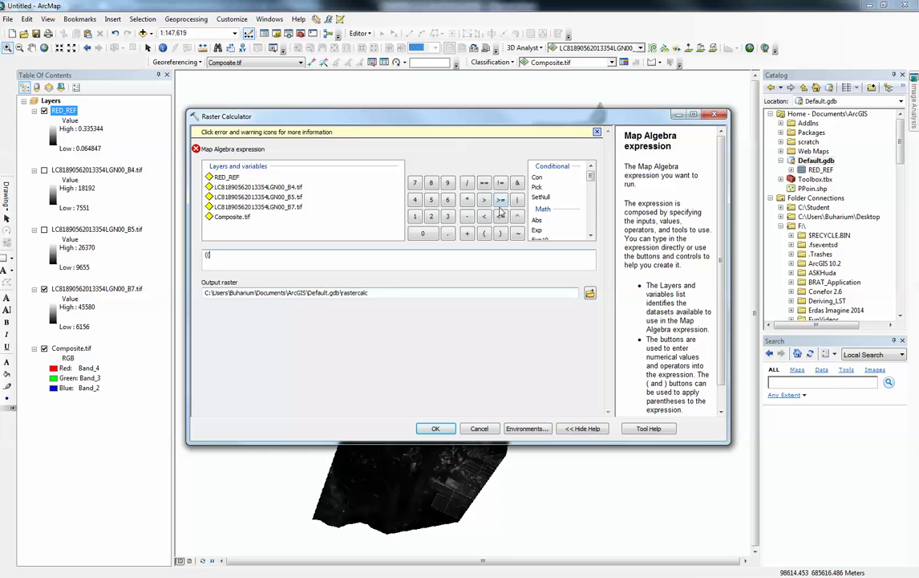
{"action": "type", "text": "0.00"}
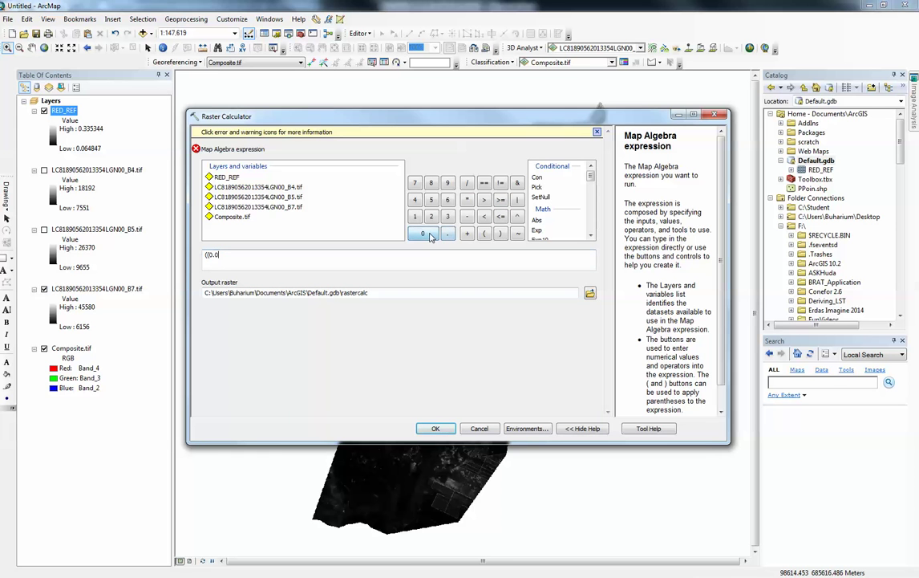
{"action": "left_click", "coordinate": [430, 235]}
{"action": "left_click", "coordinate": [430, 236]}
{"action": "left_click", "coordinate": [432, 217]}
{"action": "left_click", "coordinate": [466, 200]}
{"action": "double_click", "coordinate": [287, 198]}
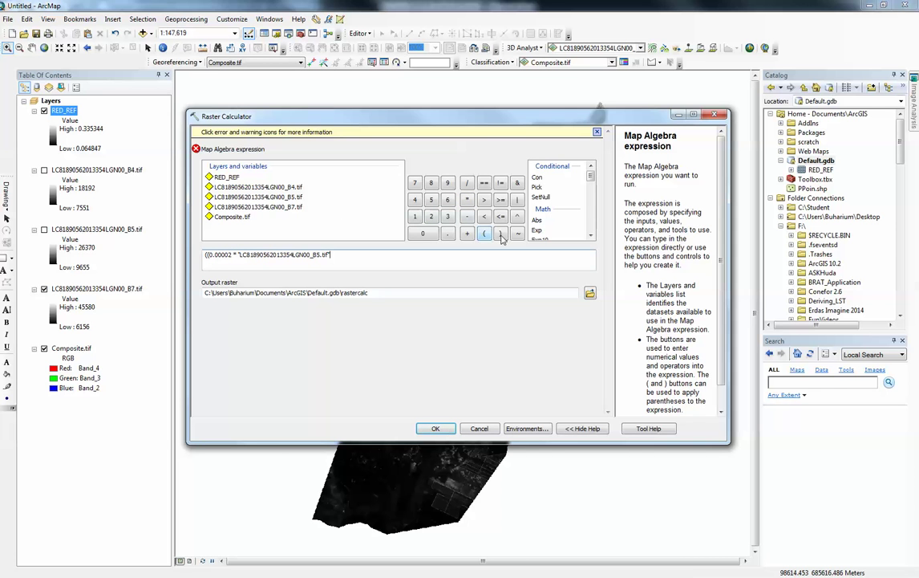
Close the B5 product's parenthesis, subtract 0.1, close the outer parenthesis and add a division sign
{"action": "left_click", "coordinate": [501, 235]}
{"action": "left_click", "coordinate": [468, 218]}
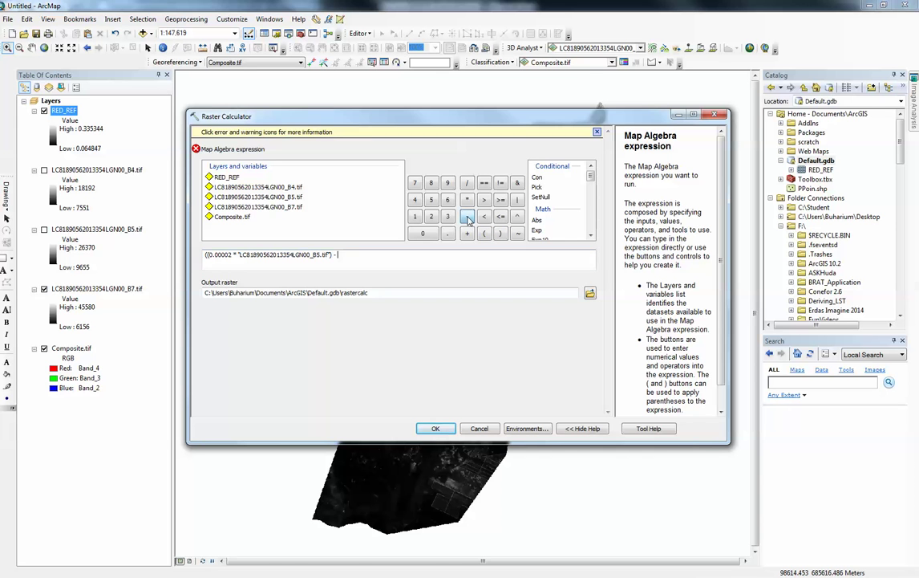
{"action": "left_click", "coordinate": [422, 234]}
{"action": "left_click", "coordinate": [449, 235]}
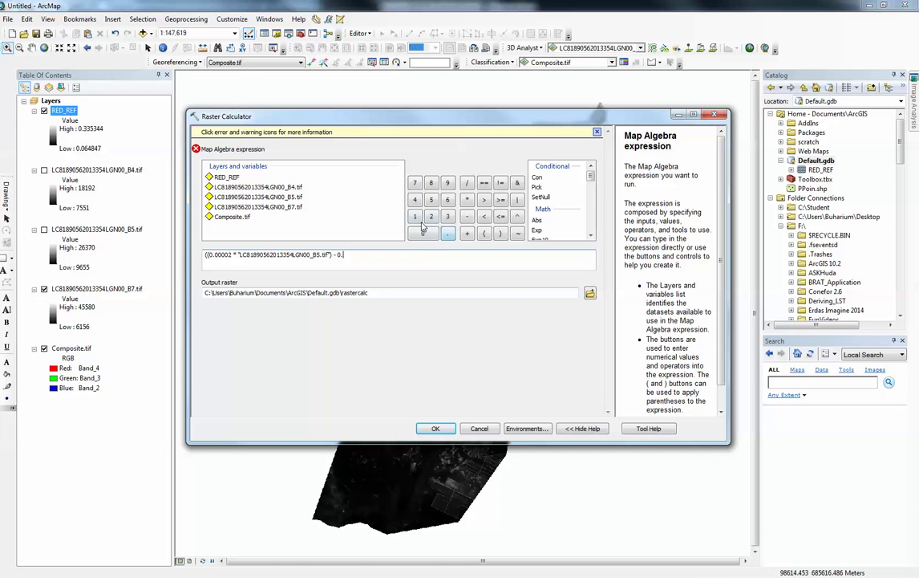
{"action": "left_click", "coordinate": [416, 217]}
{"action": "left_click", "coordinate": [500, 234]}
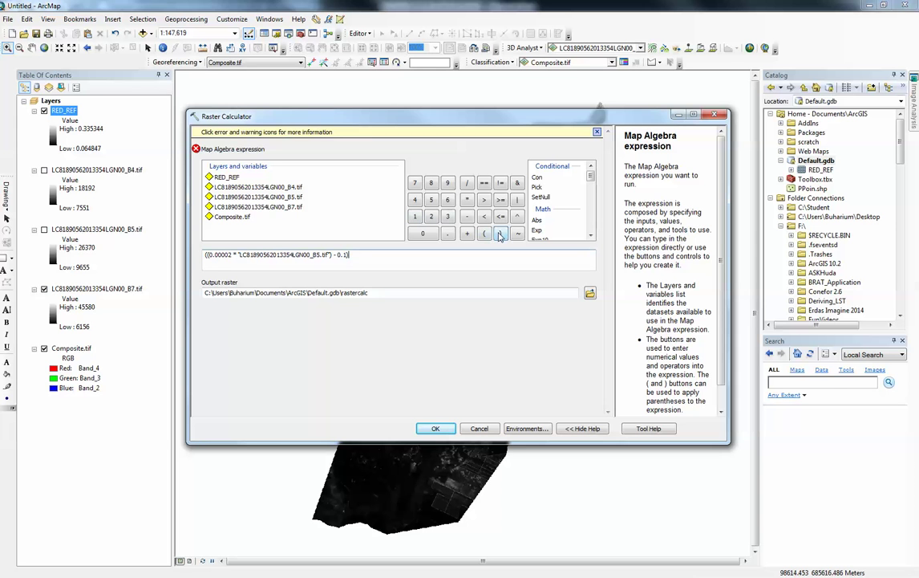
{"action": "left_click", "coordinate": [466, 183]}
Paste 0.786774820629 as the divisor, name the output raster NIR_REF in Default.gdb and run the calculation
{"action": "right_click", "coordinate": [422, 256]}
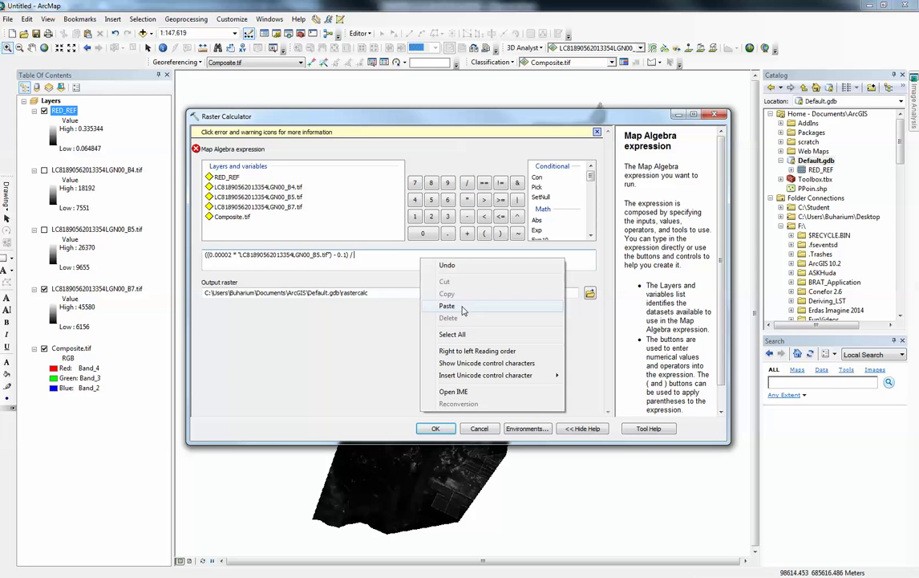
{"action": "left_click", "coordinate": [459, 304]}
{"action": "double_click", "coordinate": [349, 292]}
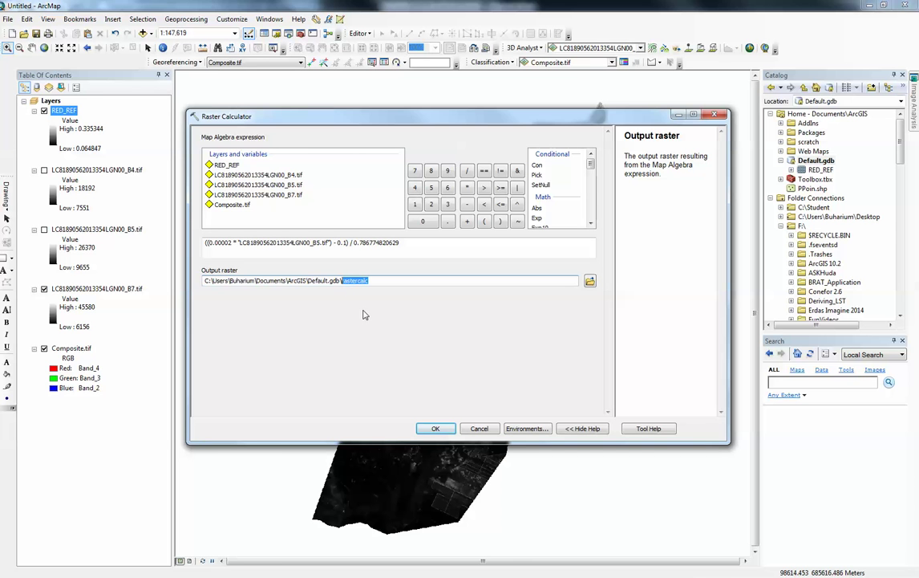
{"action": "type", "text": "NIR_REF"}
{"action": "left_click", "coordinate": [441, 430]}
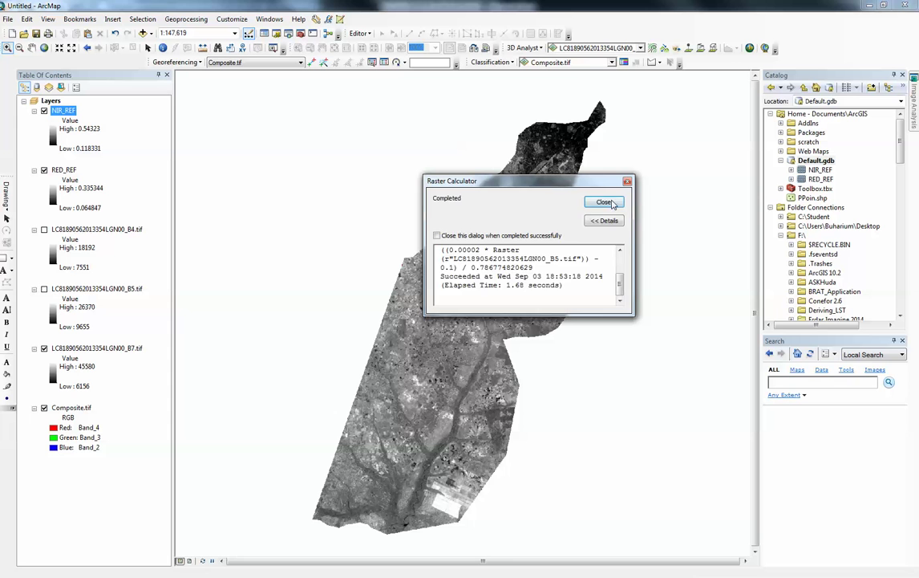
{"action": "left_click", "coordinate": [610, 203]}
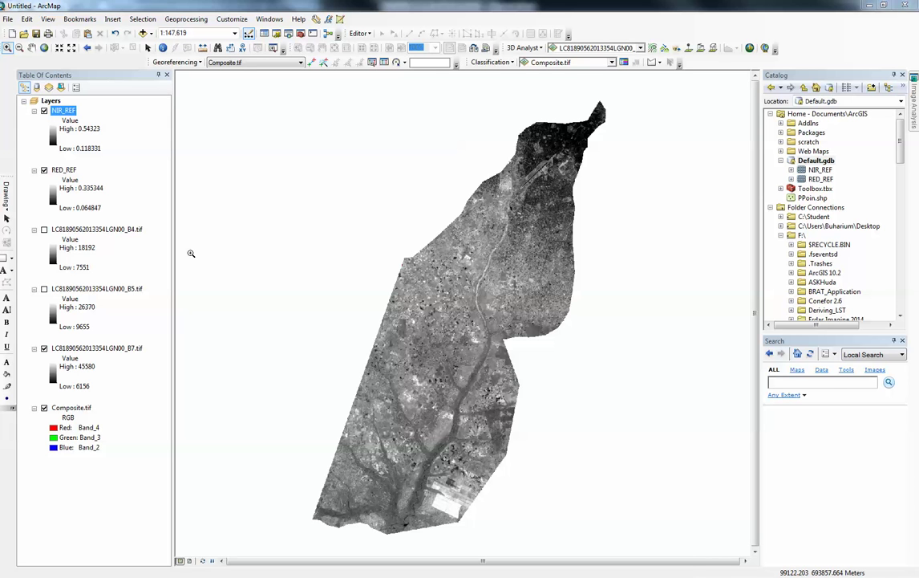
{"action": "left_click", "coordinate": [311, 62]}
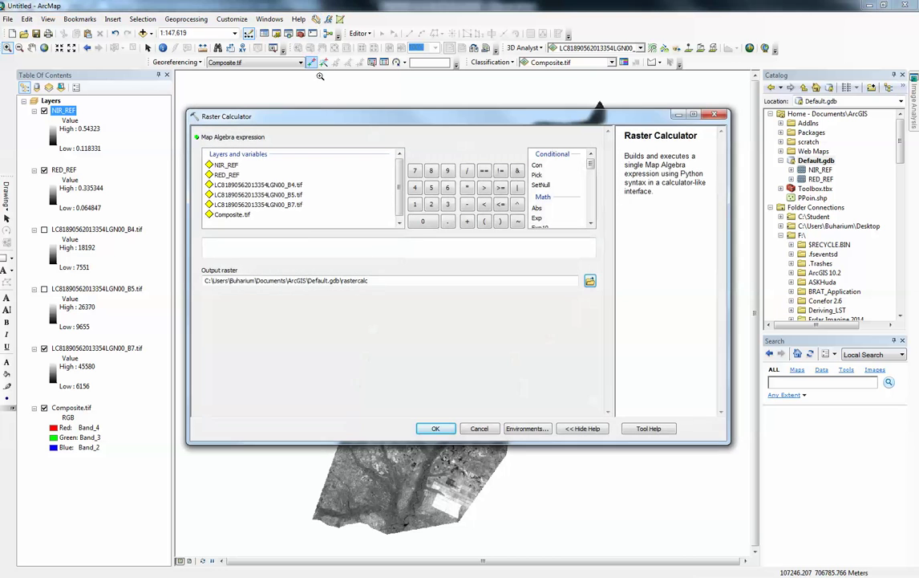
{"action": "left_click", "coordinate": [484, 221]}
{"action": "left_click", "coordinate": [484, 222]}
{"action": "left_click", "coordinate": [423, 221]}
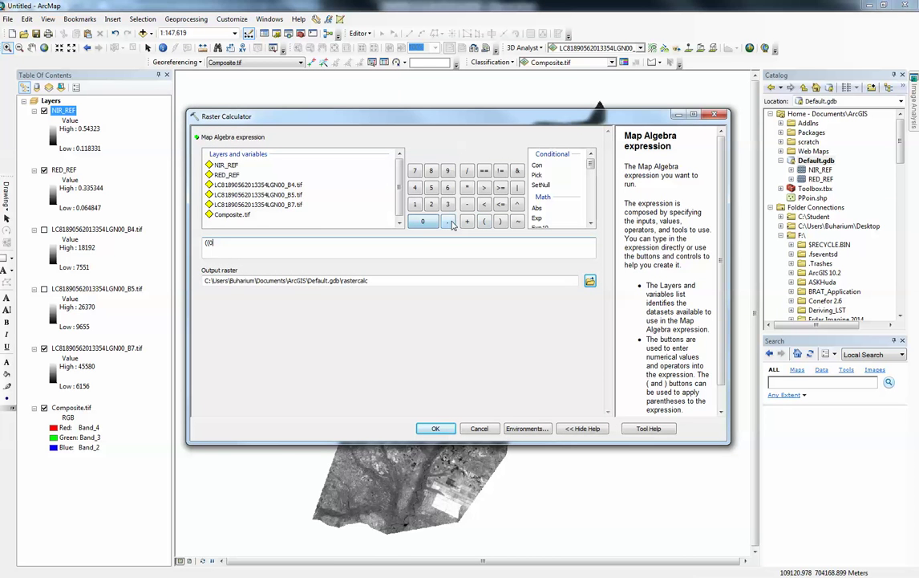
{"action": "left_click", "coordinate": [448, 221]}
{"action": "left_click", "coordinate": [422, 222]}
{"action": "left_click", "coordinate": [430, 204]}
{"action": "left_click", "coordinate": [468, 187]}
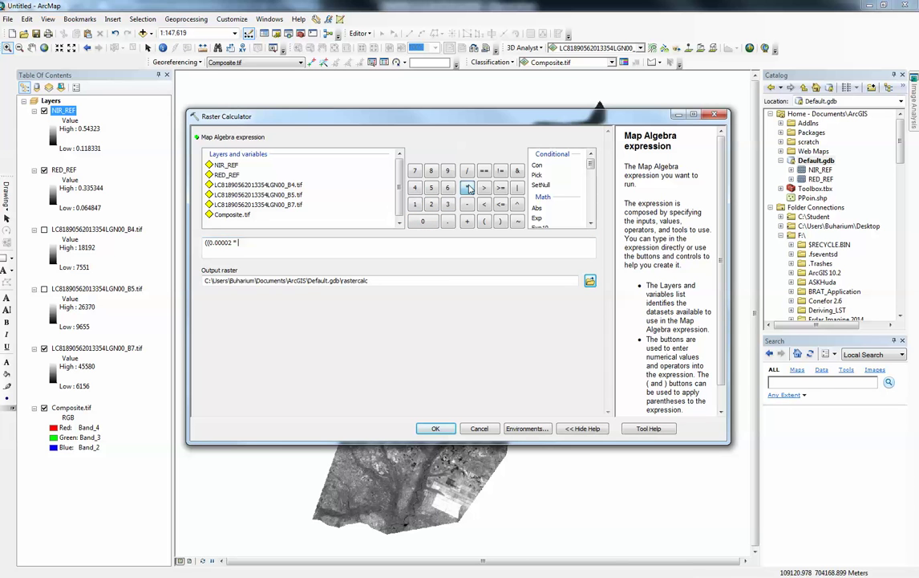
{"action": "double_click", "coordinate": [295, 205]}
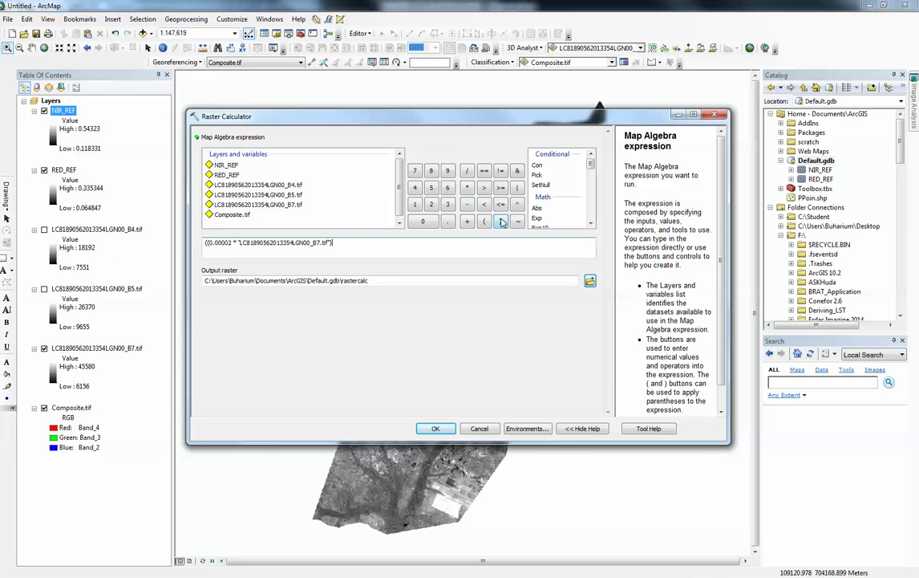
Complete the B7 numerator by subtracting 0.1 and closing the outer parenthesis, and add a division sign
{"action": "left_click", "coordinate": [466, 205]}
{"action": "left_click", "coordinate": [423, 221]}
{"action": "left_click", "coordinate": [448, 221]}
{"action": "left_click", "coordinate": [415, 203]}
{"action": "left_click", "coordinate": [499, 222]}
{"action": "left_click", "coordinate": [466, 170]}
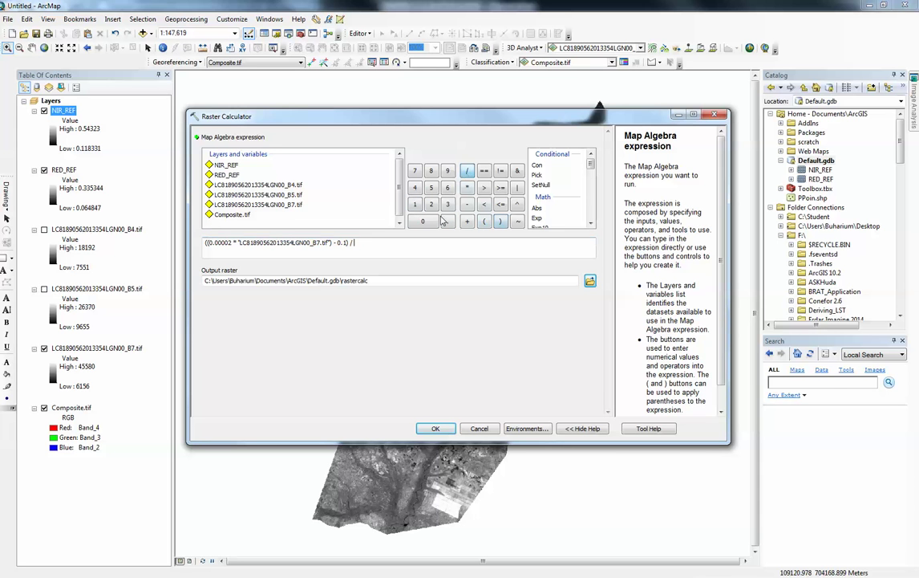
Paste 0.786774820629 as the B7 expression's divisor, name the output raster SWIR_REF in Default.gdb and run the calculation
{"action": "right_click", "coordinate": [414, 247]}
{"action": "left_click", "coordinate": [461, 293]}
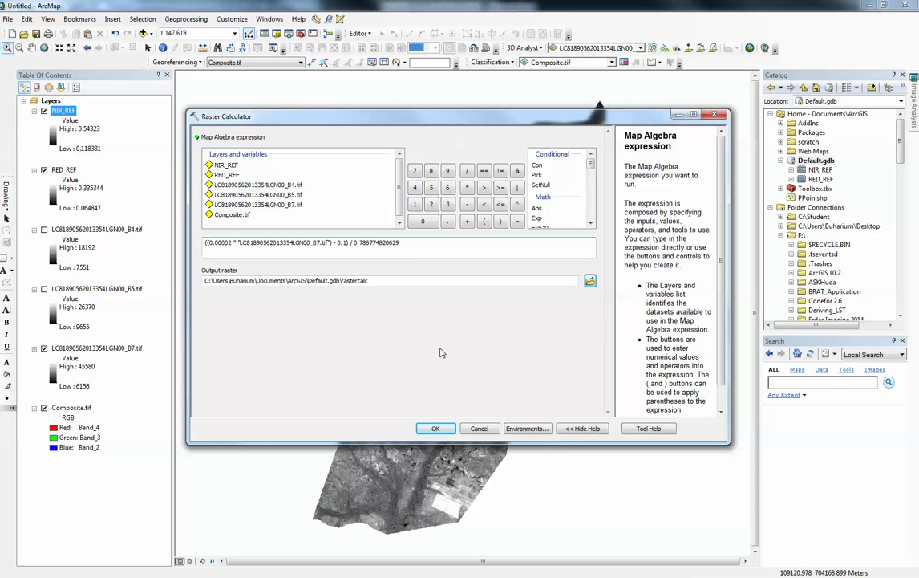
{"action": "double_click", "coordinate": [353, 281]}
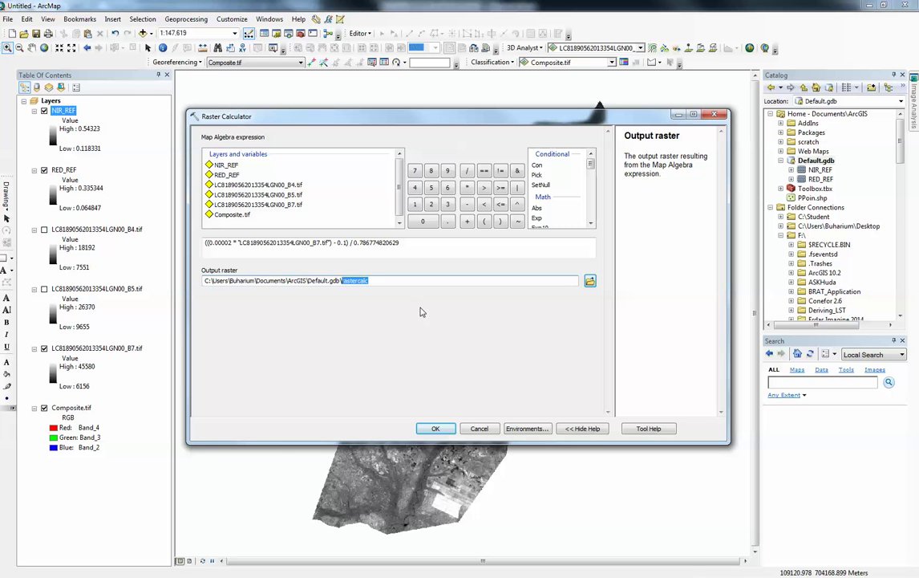
{"action": "type", "text": "SWIR_REF"}
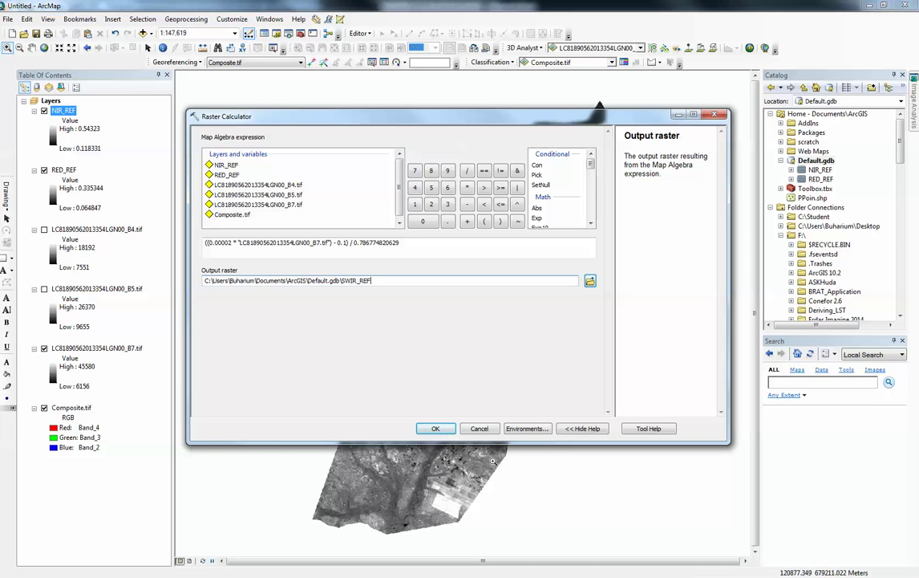
{"action": "left_click", "coordinate": [431, 428]}
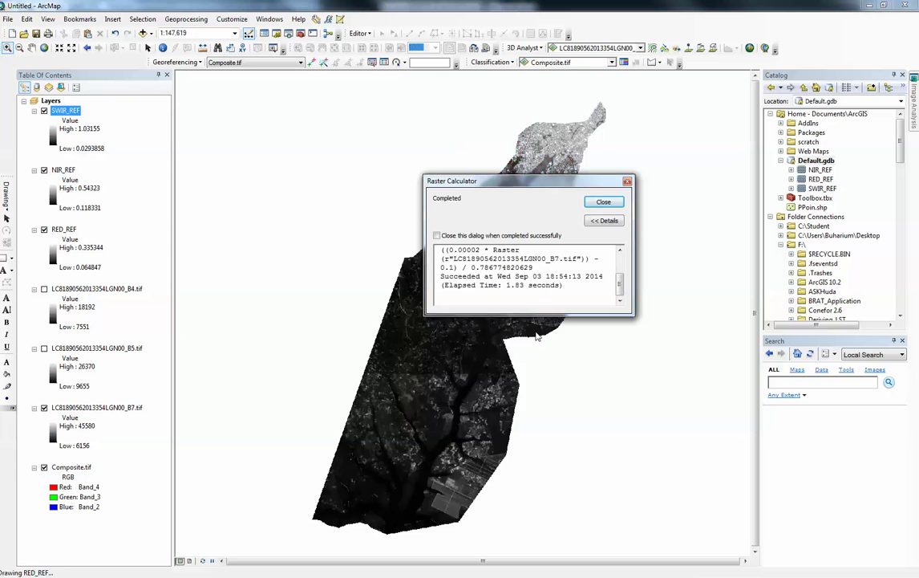
{"action": "left_click", "coordinate": [603, 202]}
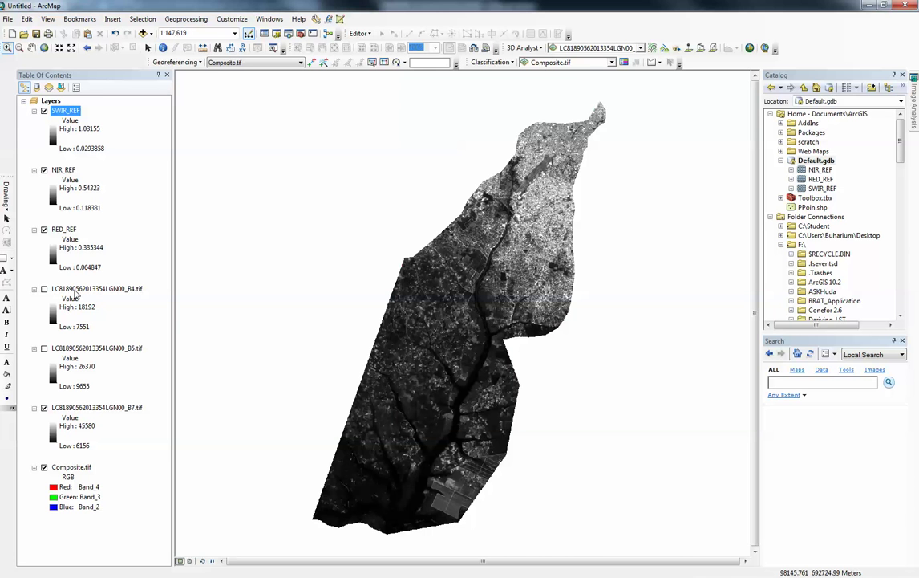
Remove the original B4, B5 and B7 band layers from the map and toggle Composite.tif's visibility off and on
{"action": "left_click", "coordinate": [74, 290]}
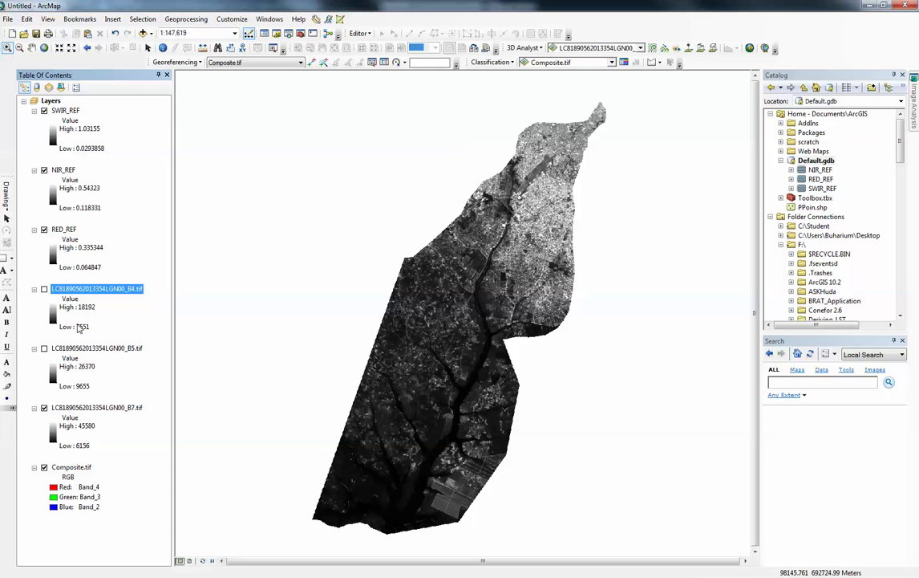
{"action": "left_click", "coordinate": [85, 409], "text": "shift"}
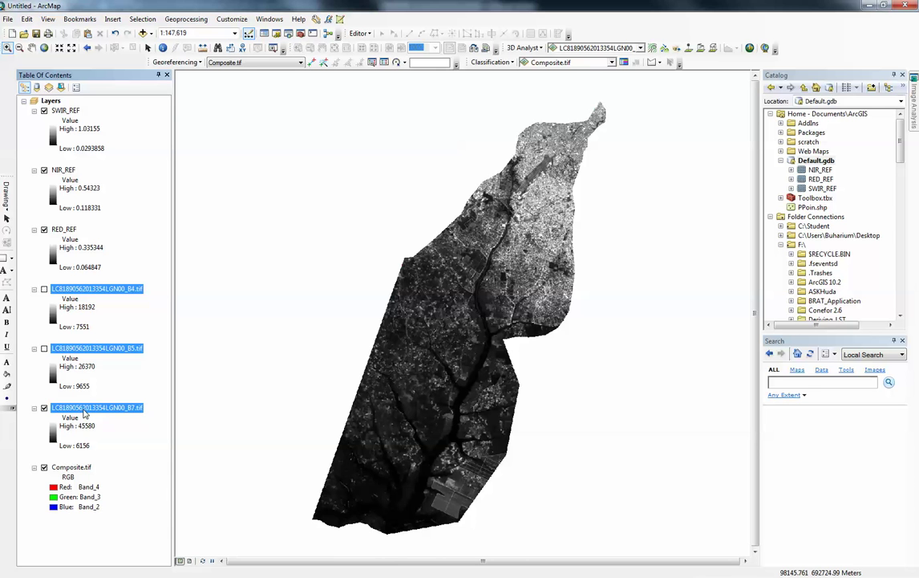
{"action": "right_click", "coordinate": [85, 410]}
{"action": "left_click", "coordinate": [123, 428]}
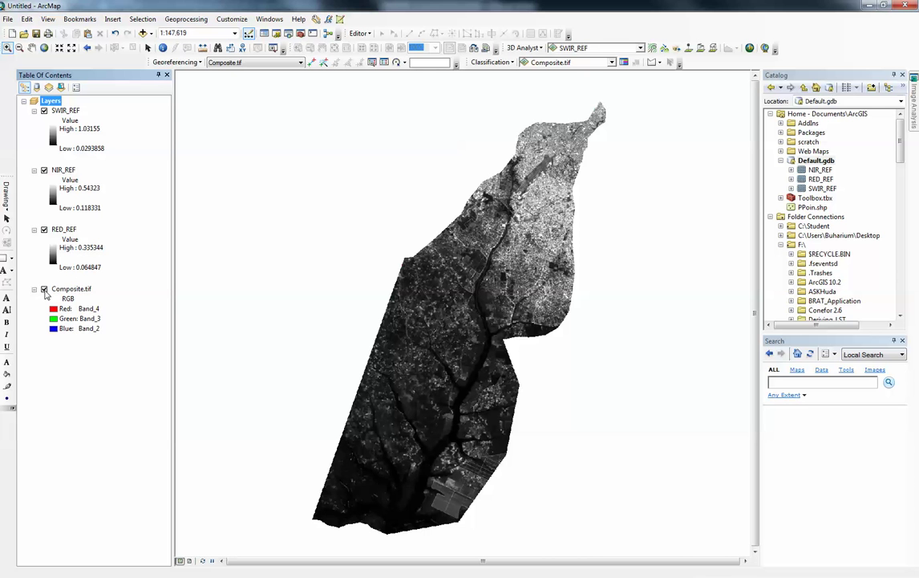
{"action": "double_click", "coordinate": [44, 289]}
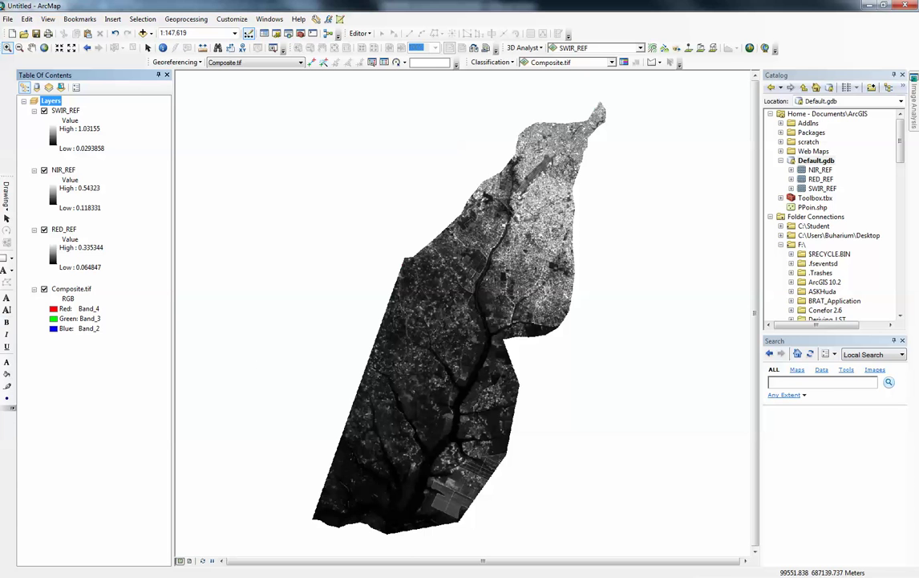
Switch to the Word document and review the TOA reflectance, NDVI and NDBI formulas
{"action": "key", "text": "alt+Tab"}
{"action": "scroll", "coordinate": [581, 309], "scroll_direction": "up", "scroll_amount": 10}
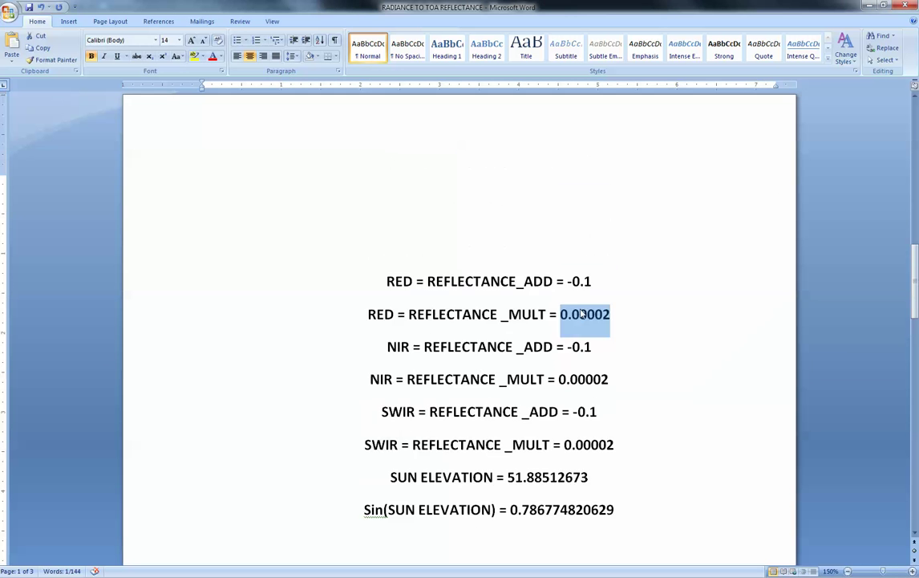
{"action": "scroll", "coordinate": [581, 308], "scroll_direction": "up", "scroll_amount": 6}
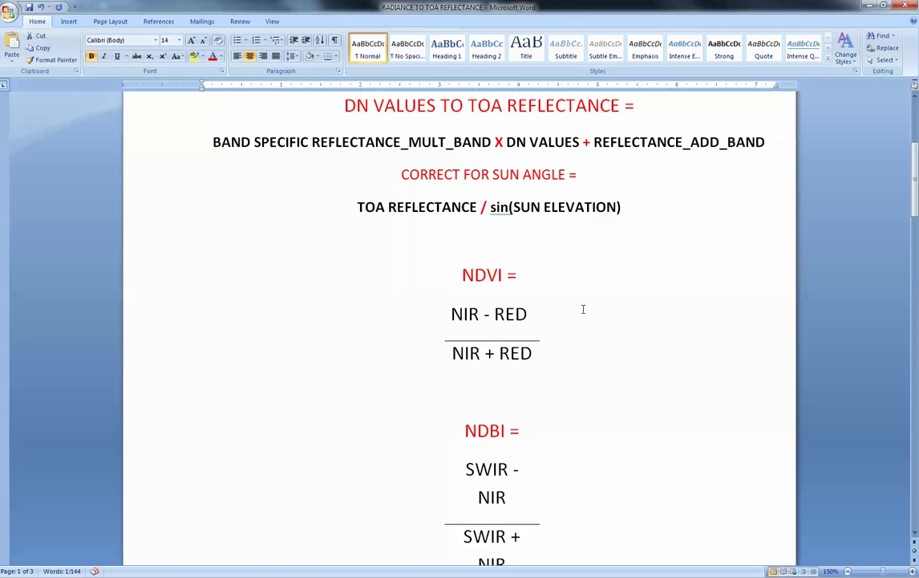
{"action": "left_click_drag", "start_coordinate": [314, 94], "coordinate": [548, 108]}
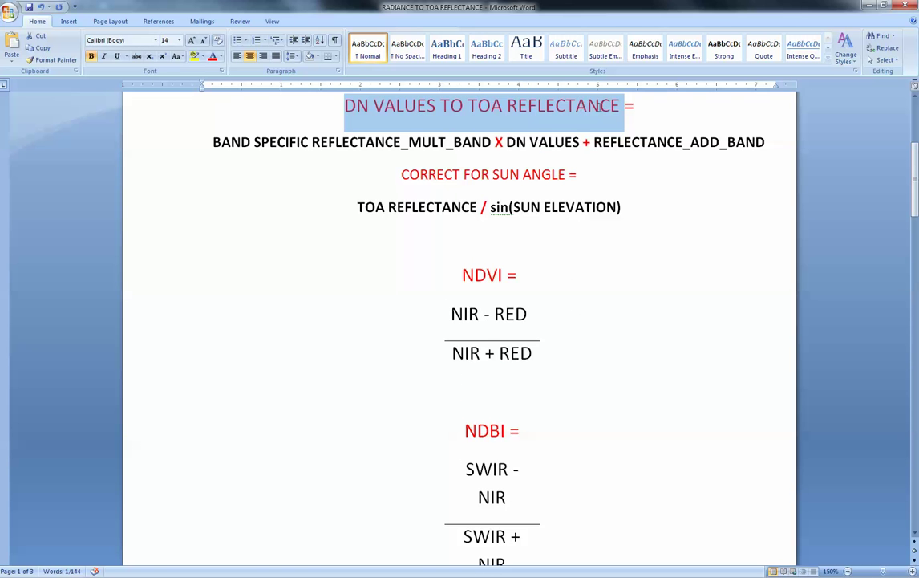
{"action": "left_click", "coordinate": [551, 371]}
{"action": "scroll", "coordinate": [550, 364], "scroll_direction": "down", "scroll_amount": 3}
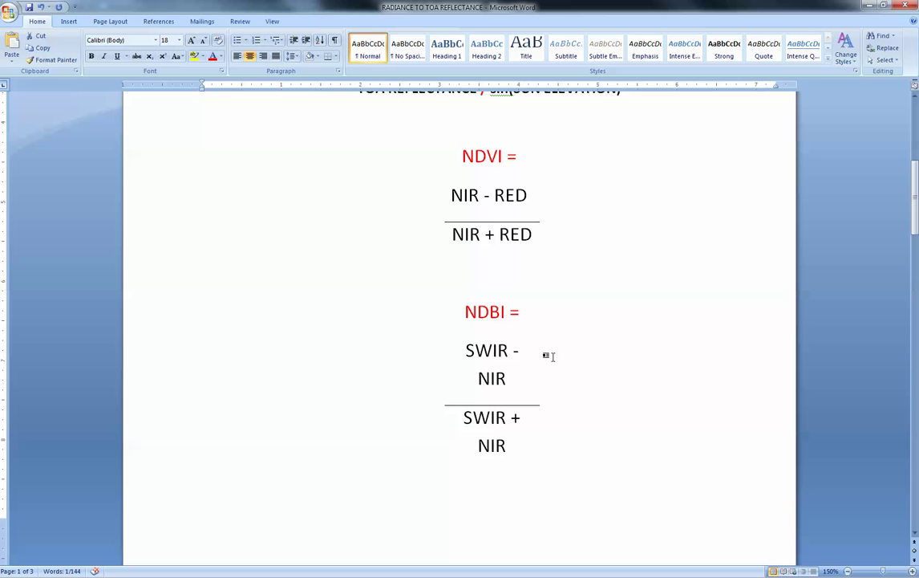
{"action": "left_click_drag", "start_coordinate": [462, 155], "coordinate": [464, 213]}
{"action": "left_click_drag", "start_coordinate": [453, 268], "coordinate": [508, 439]}
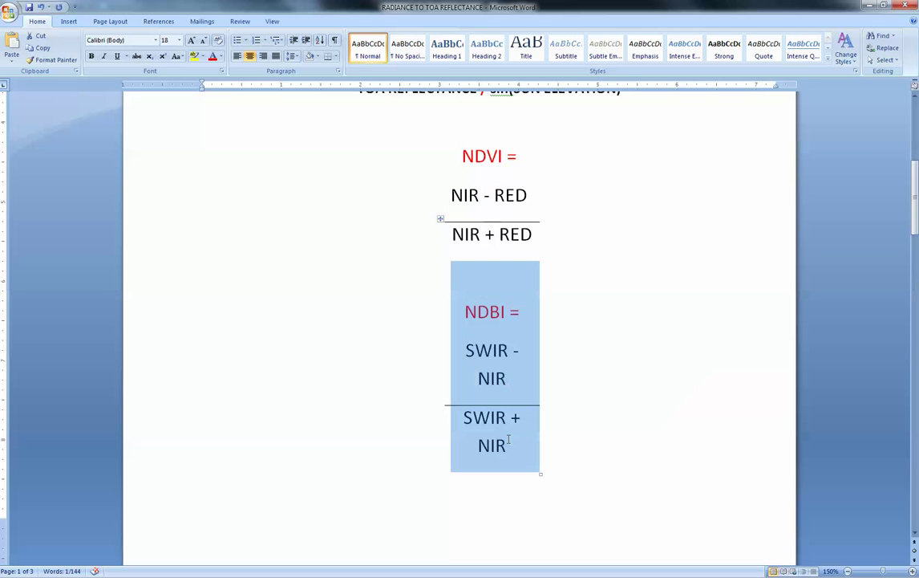
{"action": "left_click", "coordinate": [482, 479]}
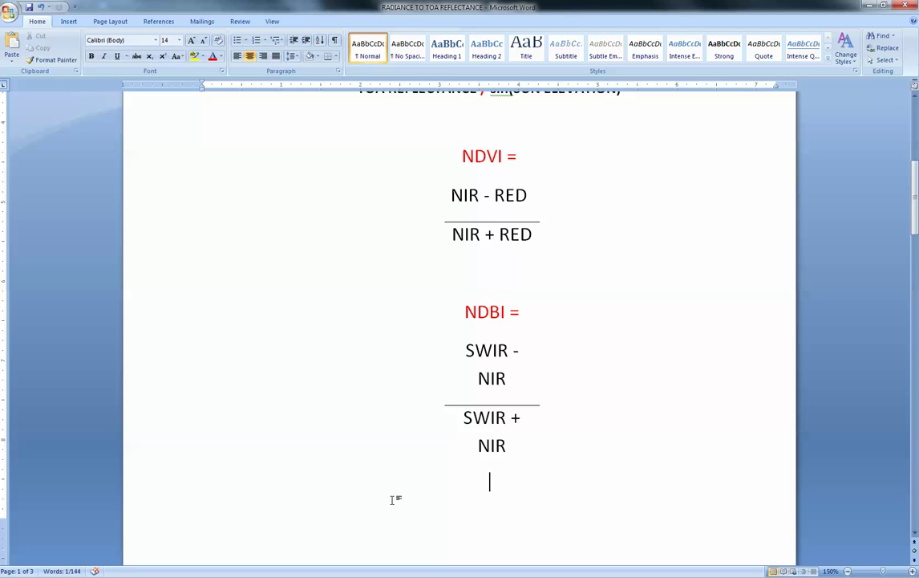
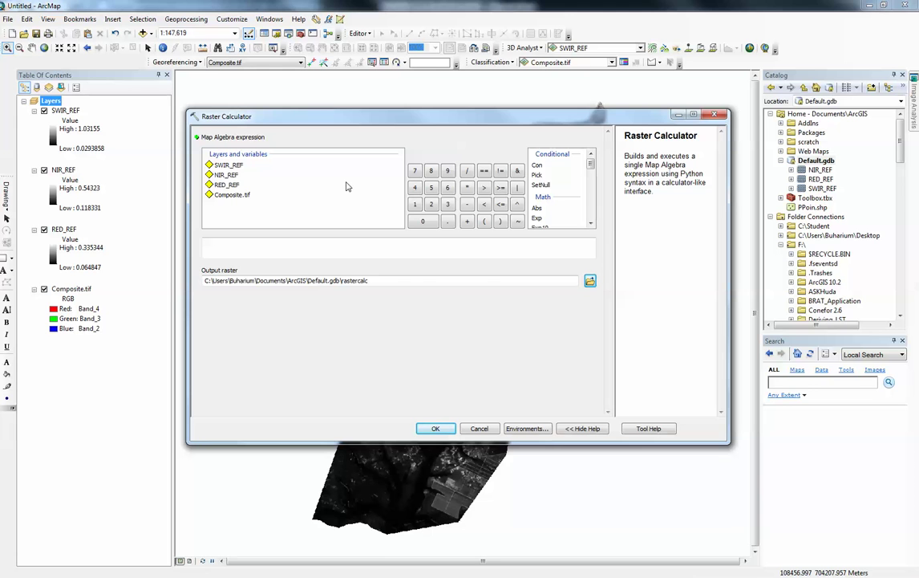
Close the empty Raster Calculator and look over the Image Analysis window and the list of available windows
{"action": "left_click", "coordinate": [714, 115]}
{"action": "mouse_move", "coordinate": [912, 127]}
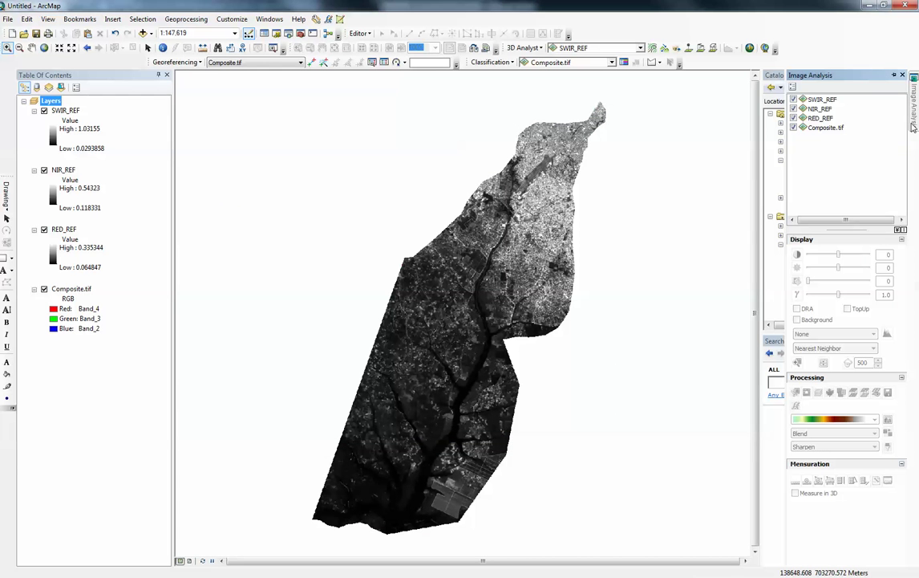
{"action": "left_click", "coordinate": [277, 21]}
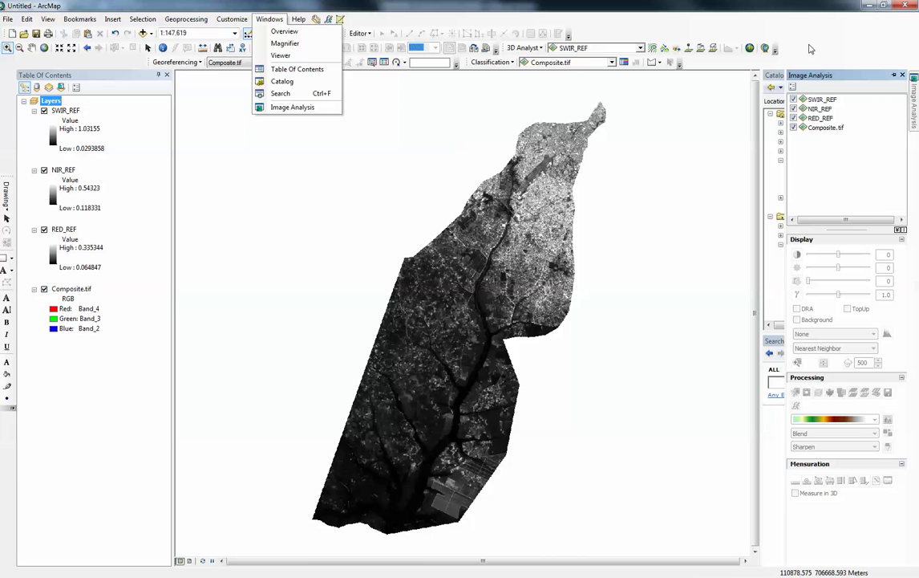
{"action": "left_click", "coordinate": [727, 46]}
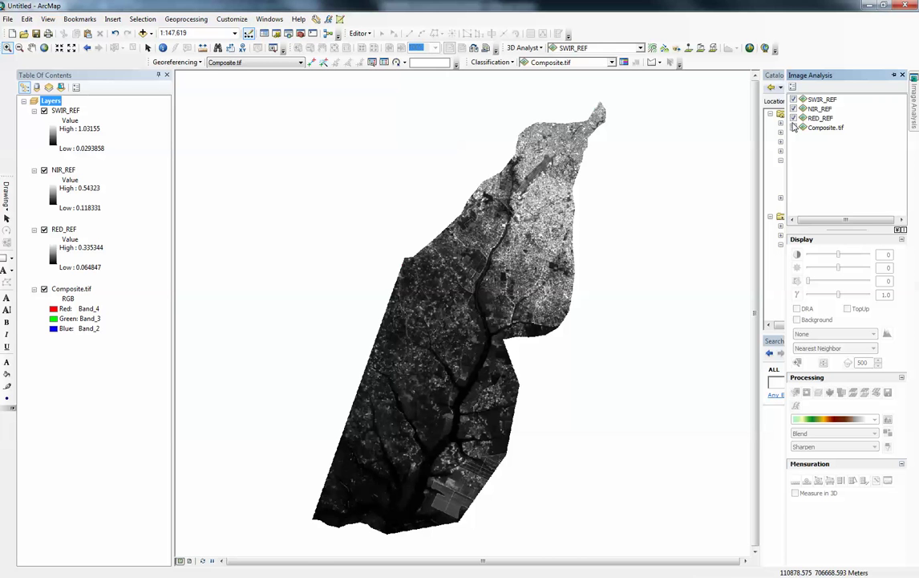
Reopen the Raster Calculator and start the NDVI expression with the Float function
{"action": "left_click", "coordinate": [321, 33]}
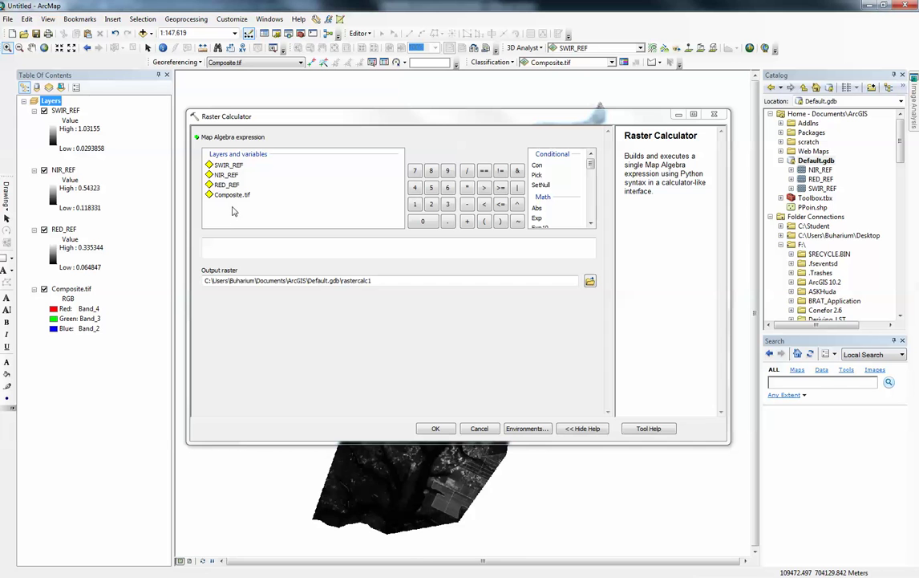
{"action": "left_click", "coordinate": [590, 225]}
{"action": "left_click", "coordinate": [590, 224]}
{"action": "left_click", "coordinate": [590, 225]}
{"action": "left_click", "coordinate": [590, 224]}
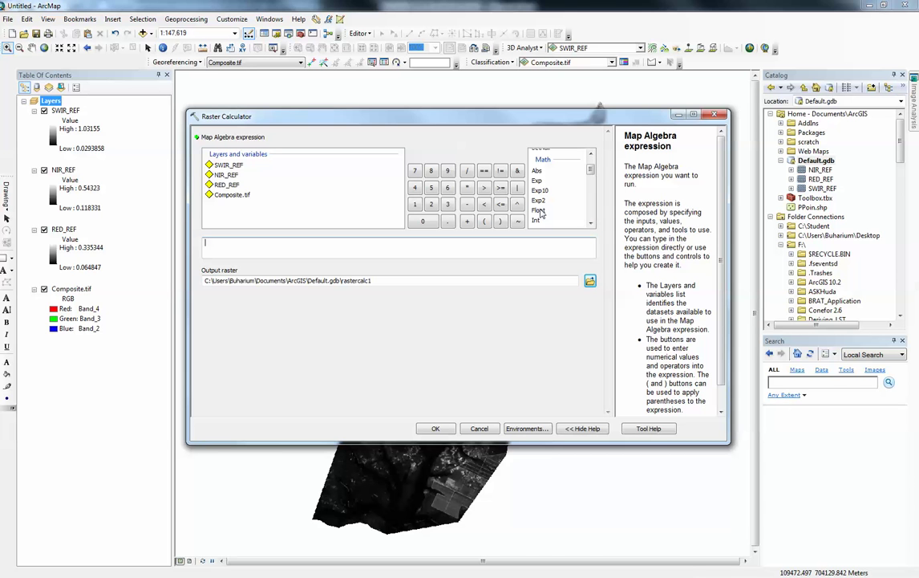
{"action": "double_click", "coordinate": [538, 210]}
{"action": "scroll", "coordinate": [573, 177], "scroll_direction": "up", "scroll_amount": 2}
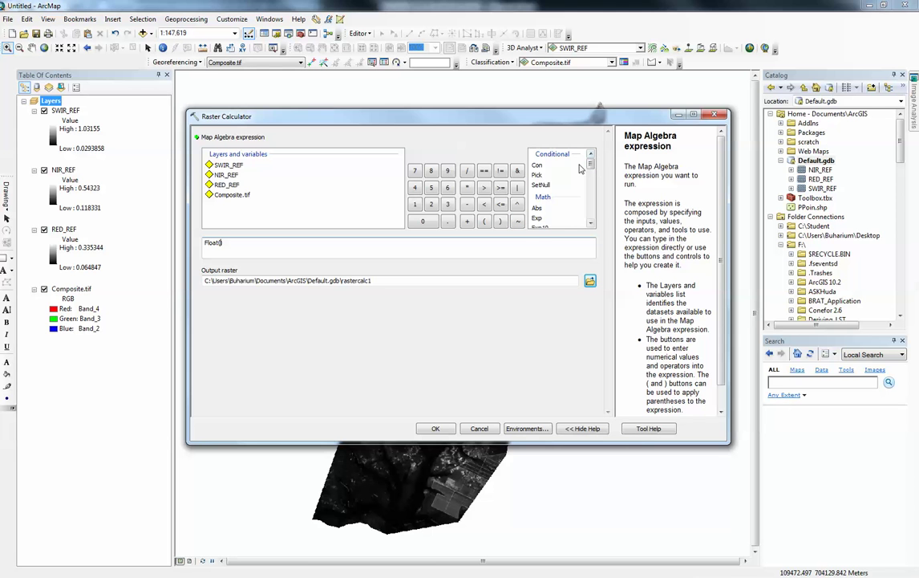
Fill the Float function with "NIR_REF" - "RED_REF" as the NDVI numerator and add a division sign after it
{"action": "scroll", "coordinate": [573, 197], "scroll_direction": "down", "scroll_amount": 2}
{"action": "scroll", "coordinate": [573, 197], "scroll_direction": "down", "scroll_amount": 1}
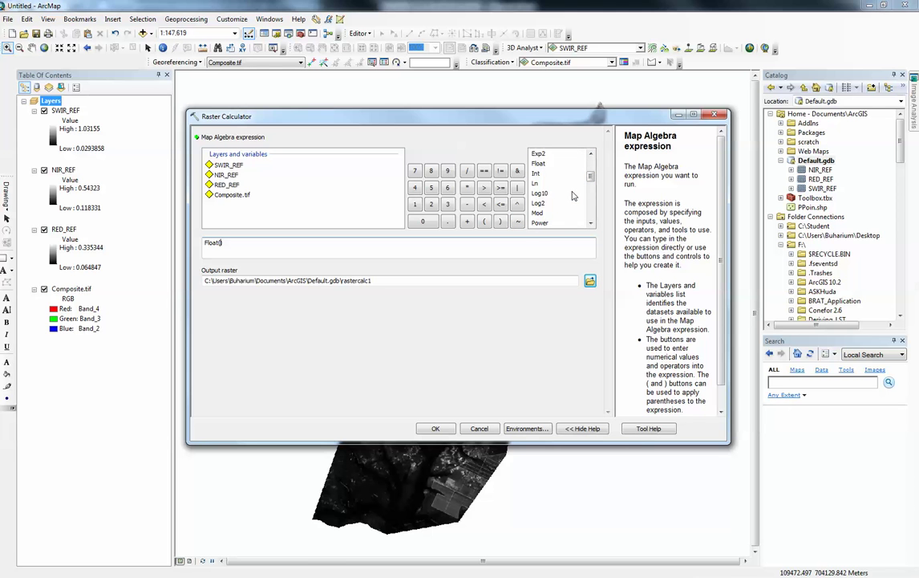
{"action": "scroll", "coordinate": [573, 196], "scroll_direction": "down", "scroll_amount": 1}
{"action": "scroll", "coordinate": [561, 197], "scroll_direction": "up", "scroll_amount": 2}
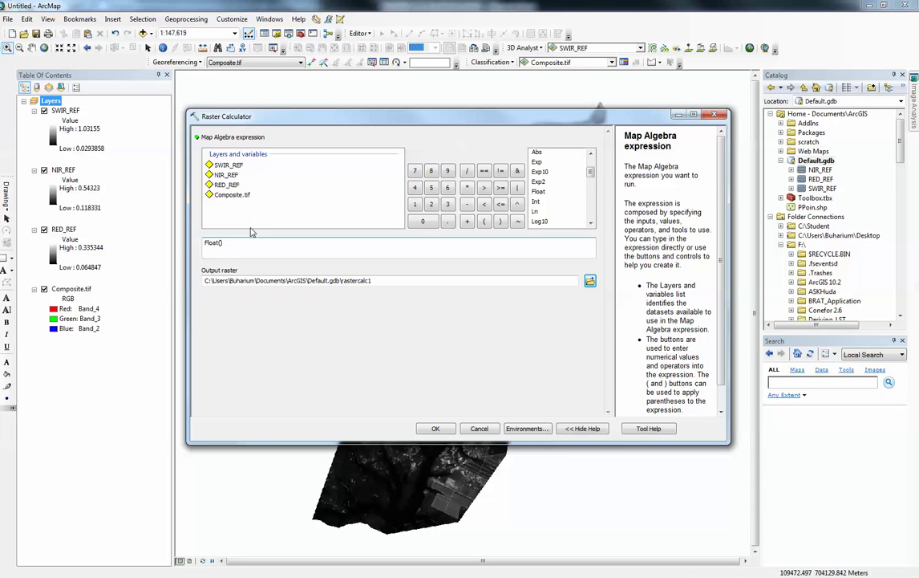
{"action": "double_click", "coordinate": [227, 175]}
{"action": "left_click", "coordinate": [466, 204]}
{"action": "double_click", "coordinate": [228, 184]}
{"action": "left_click", "coordinate": [467, 171]}
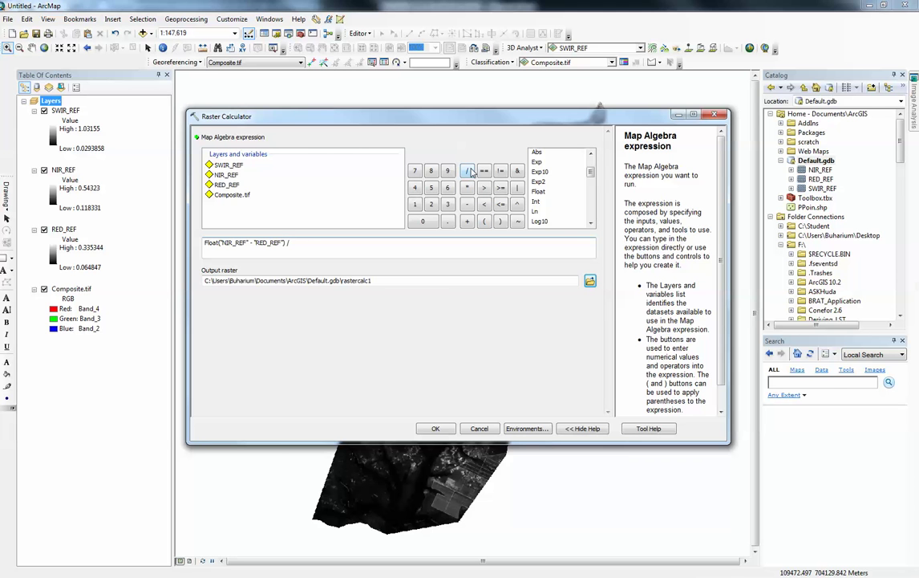
Add Float("NIR_REF" + "RED_REF") as the denominator of the NDVI expression
{"action": "type", "text": "Float()"}
{"action": "double_click", "coordinate": [228, 175]}
{"action": "left_click", "coordinate": [467, 220]}
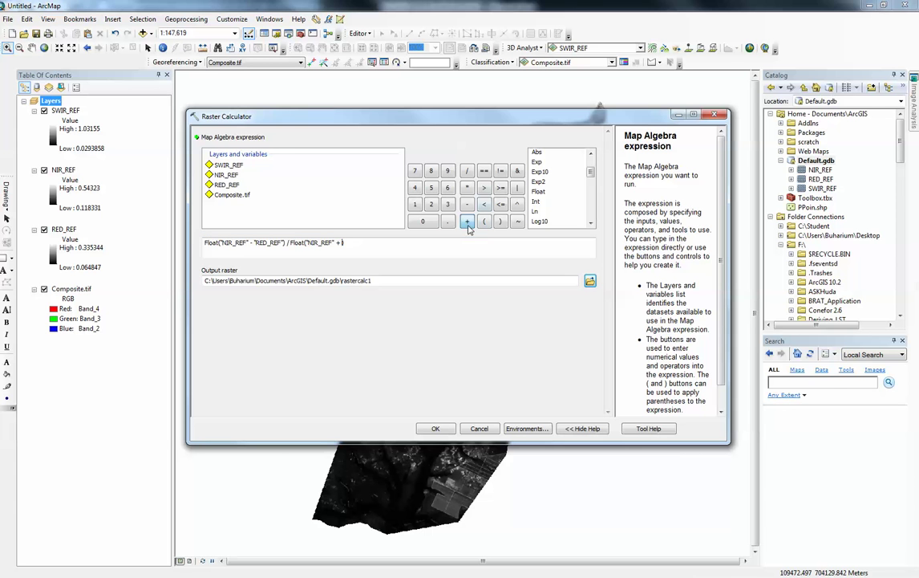
{"action": "double_click", "coordinate": [228, 184]}
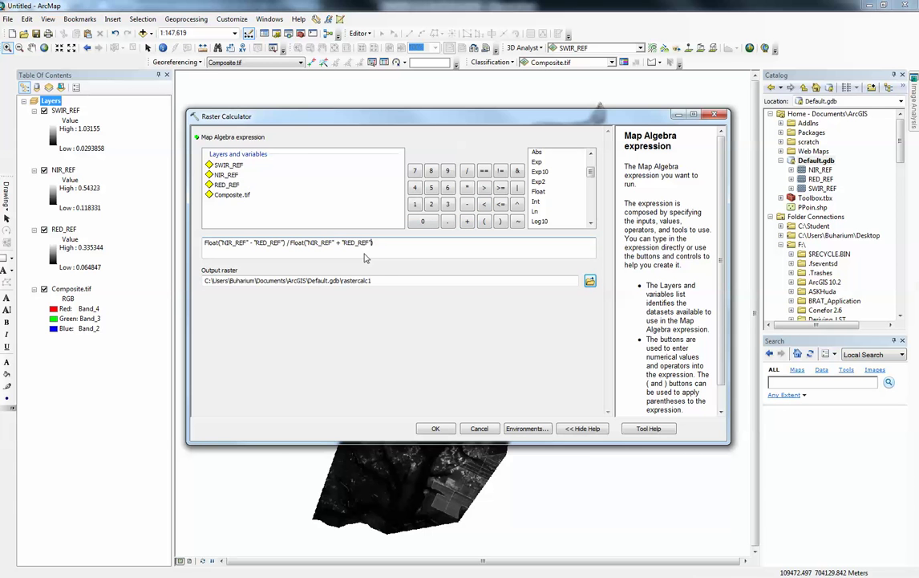
Name the output raster NDVI in Default.gdb, run the calculation and close its completion report
{"action": "double_click", "coordinate": [347, 280]}
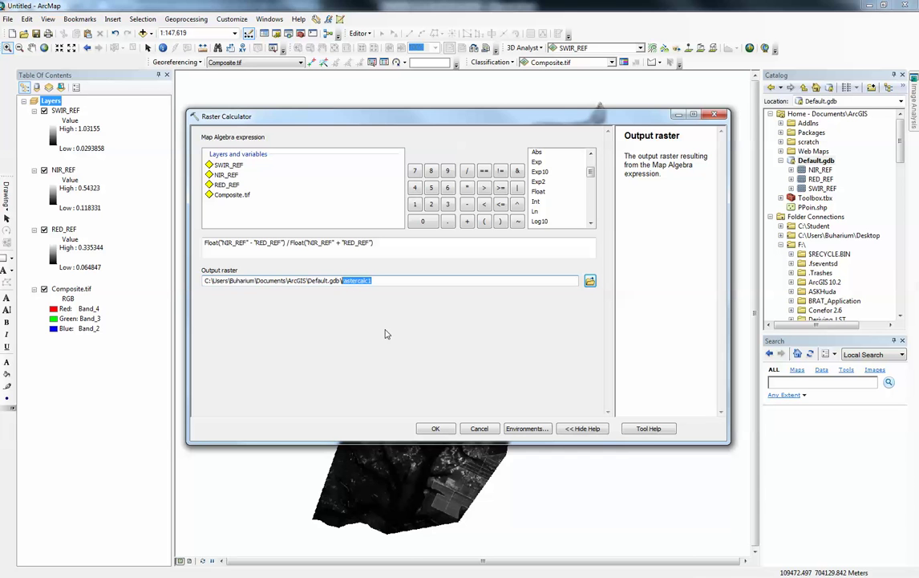
{"action": "type", "text": "NDVI"}
{"action": "left_click", "coordinate": [435, 428]}
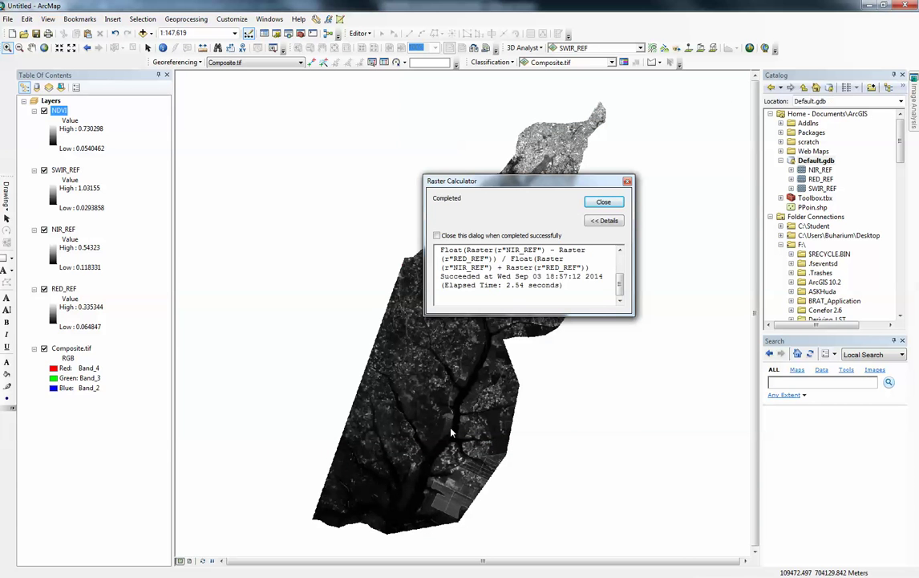
{"action": "left_click", "coordinate": [604, 203]}
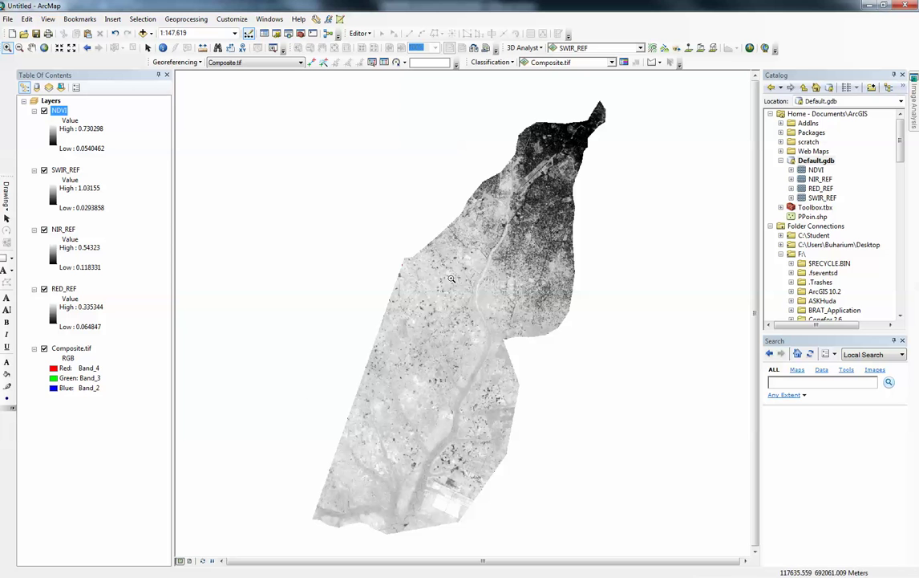
Open a new Raster Calculator expression for NDBI and enter Float("SWIR_REF" - "NIR_REF") followed by a division sign
{"action": "left_click", "coordinate": [316, 21]}
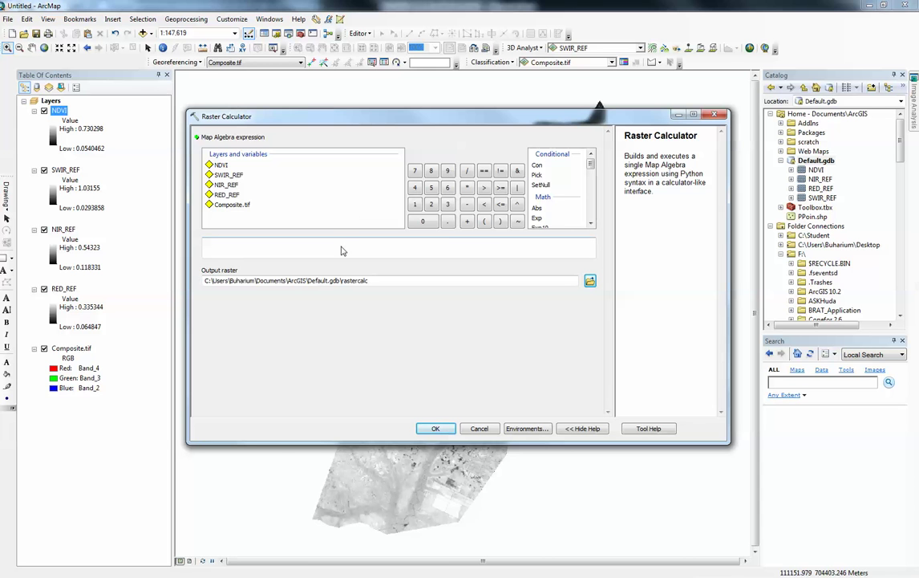
{"action": "left_click", "coordinate": [590, 223]}
{"action": "left_click", "coordinate": [590, 223]}
{"action": "left_click", "coordinate": [590, 223]}
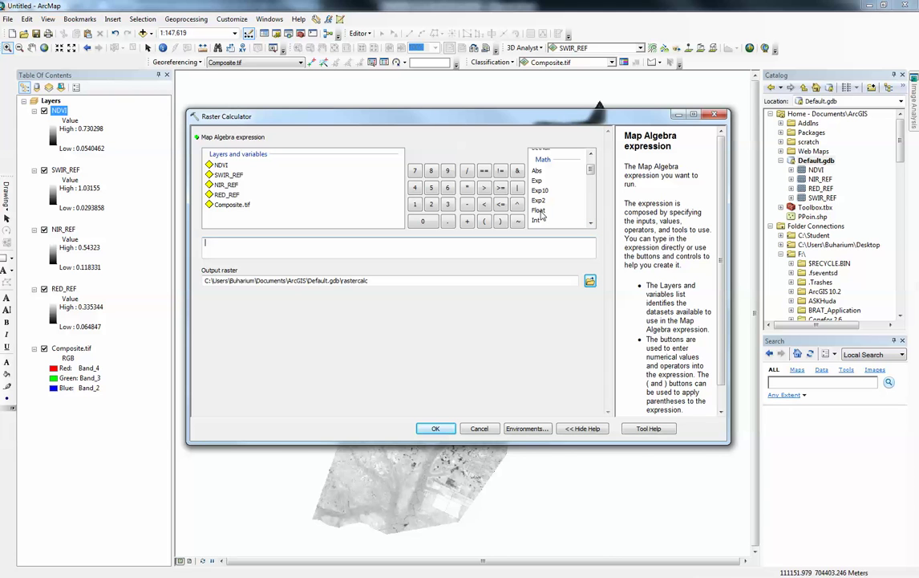
{"action": "double_click", "coordinate": [539, 210]}
{"action": "double_click", "coordinate": [228, 175]}
{"action": "left_click", "coordinate": [467, 204]}
{"action": "double_click", "coordinate": [227, 185]}
{"action": "left_click", "coordinate": [467, 170]}
Add Float("SWIR_REF" + "NIR_REF") as the denominator of the NDBI expression
{"action": "double_click", "coordinate": [539, 211]}
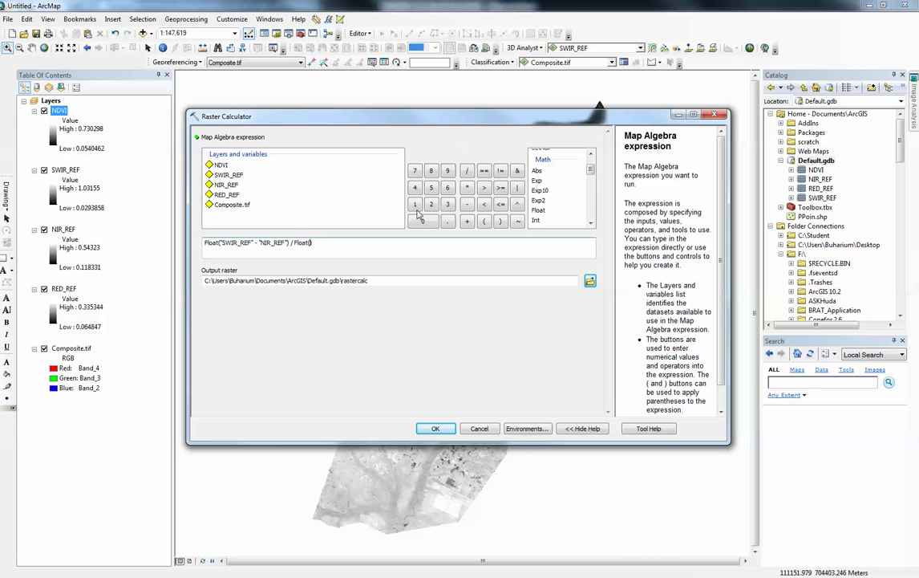
{"action": "double_click", "coordinate": [227, 176]}
{"action": "left_click", "coordinate": [467, 220]}
{"action": "double_click", "coordinate": [227, 185]}
Name the output raster NDBI in Default.gdb, run the calculation and close its completion report
{"action": "double_click", "coordinate": [347, 281]}
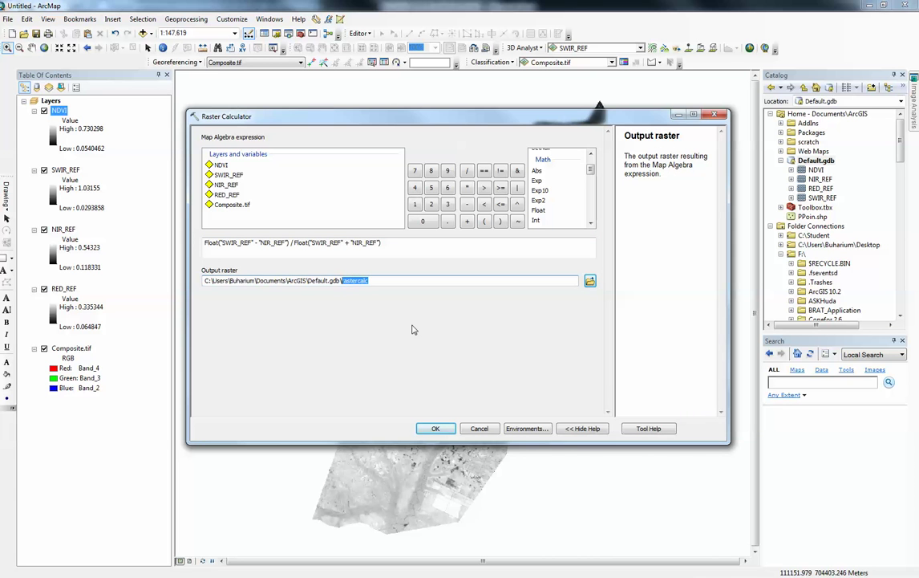
{"action": "type", "text": "NDBI"}
{"action": "left_click", "coordinate": [436, 429]}
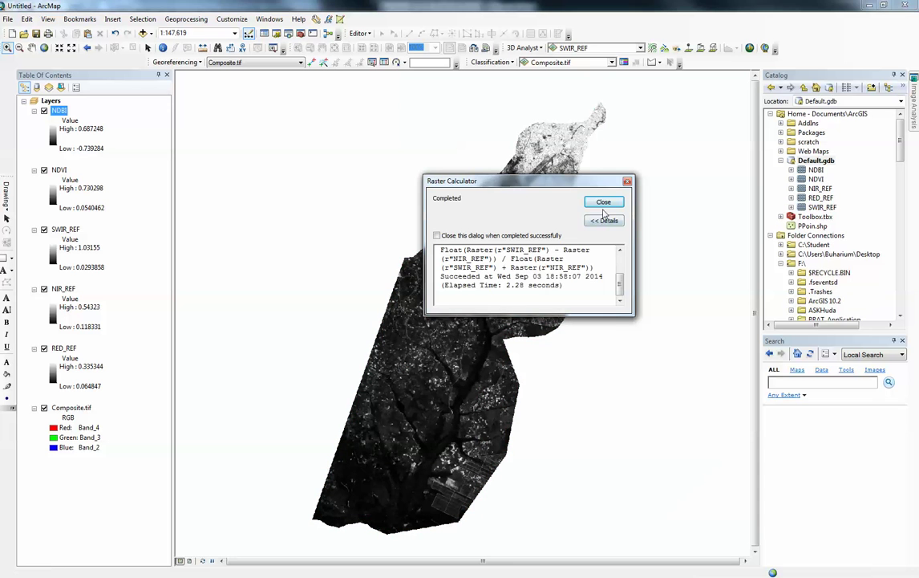
{"action": "left_click", "coordinate": [603, 202]}
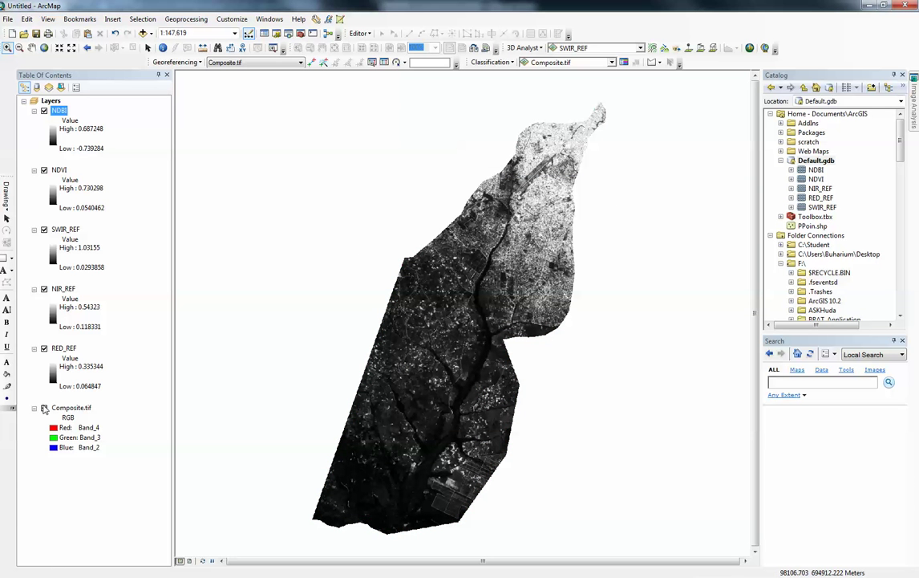
Remove the SWIR_REF, NIR_REF and RED_REF layers from the map
{"action": "left_click", "coordinate": [67, 231]}
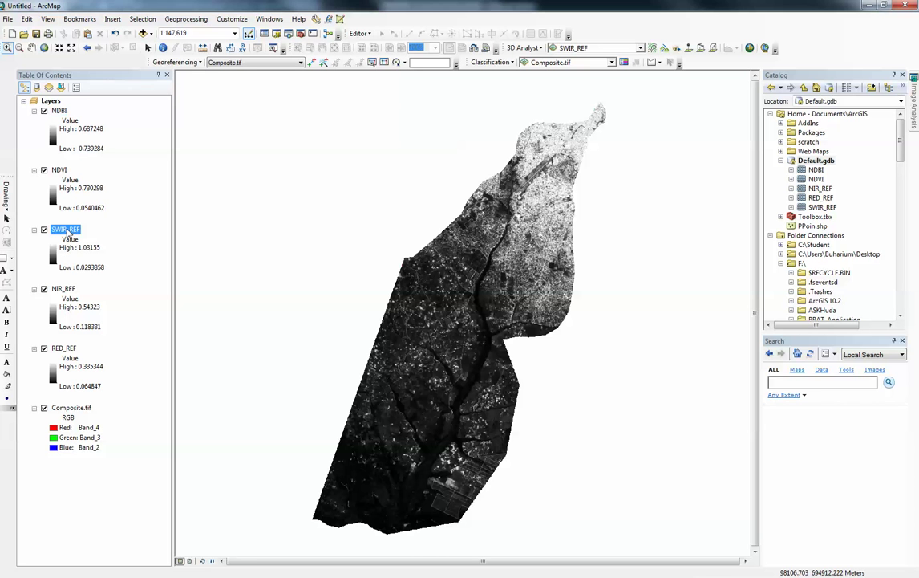
{"action": "left_click", "coordinate": [67, 350], "text": "shift"}
{"action": "right_click", "coordinate": [67, 350]}
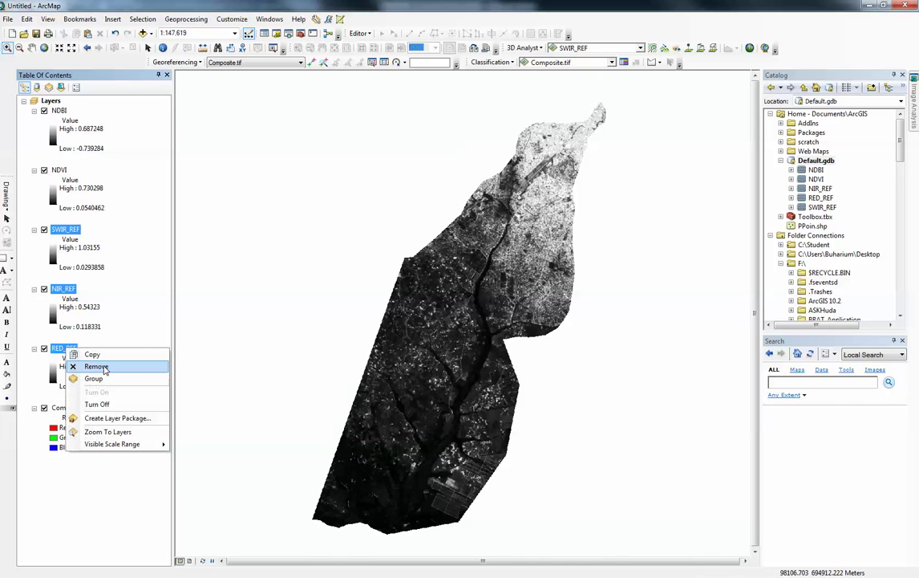
{"action": "left_click", "coordinate": [103, 367]}
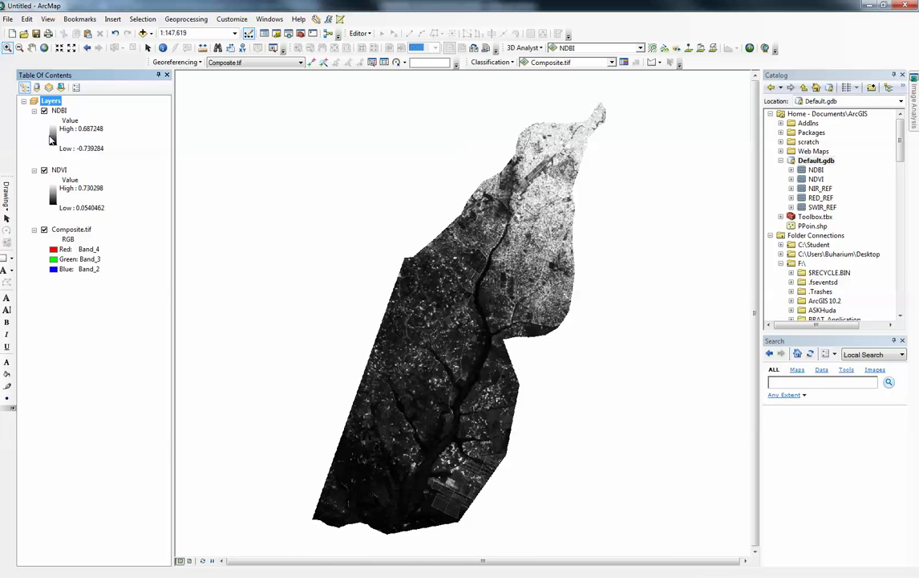
Hide and collapse the Composite.tif layer, and toggle NDBI's visibility to compare it with NDVI underneath
{"action": "left_click", "coordinate": [44, 230]}
{"action": "left_click", "coordinate": [33, 231]}
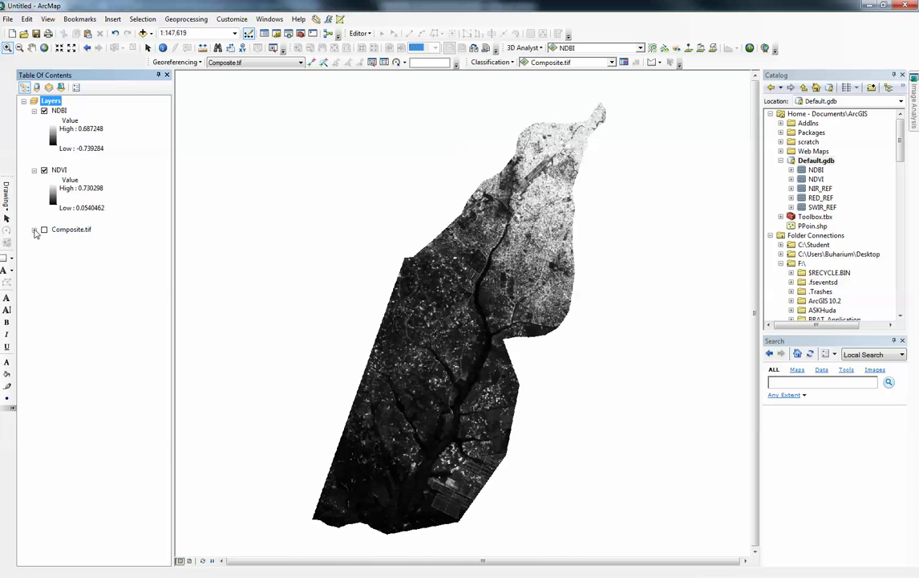
{"action": "left_click", "coordinate": [44, 111]}
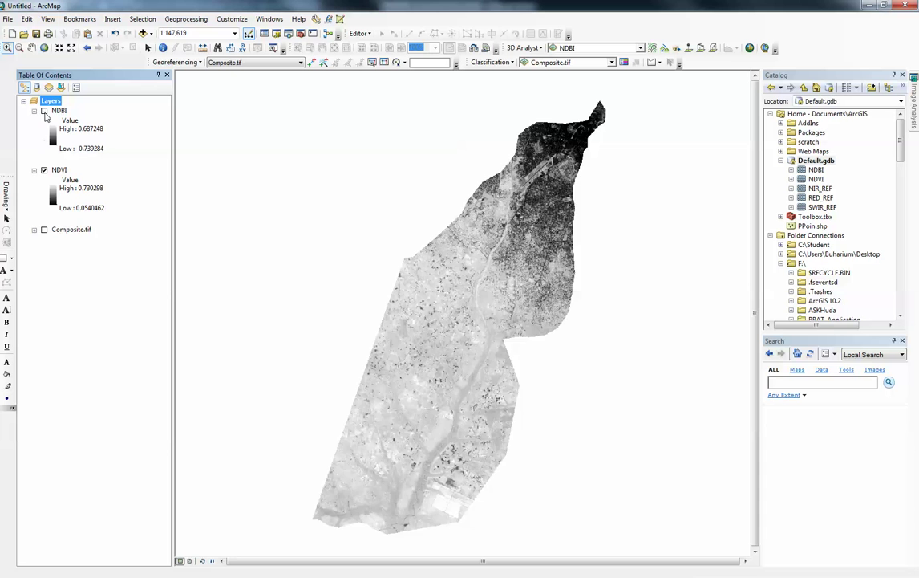
{"action": "left_click", "coordinate": [44, 110]}
Open the NDVI layer's symbology properties and move the dialog up, clear of the map's lower part
{"action": "left_click", "coordinate": [61, 170]}
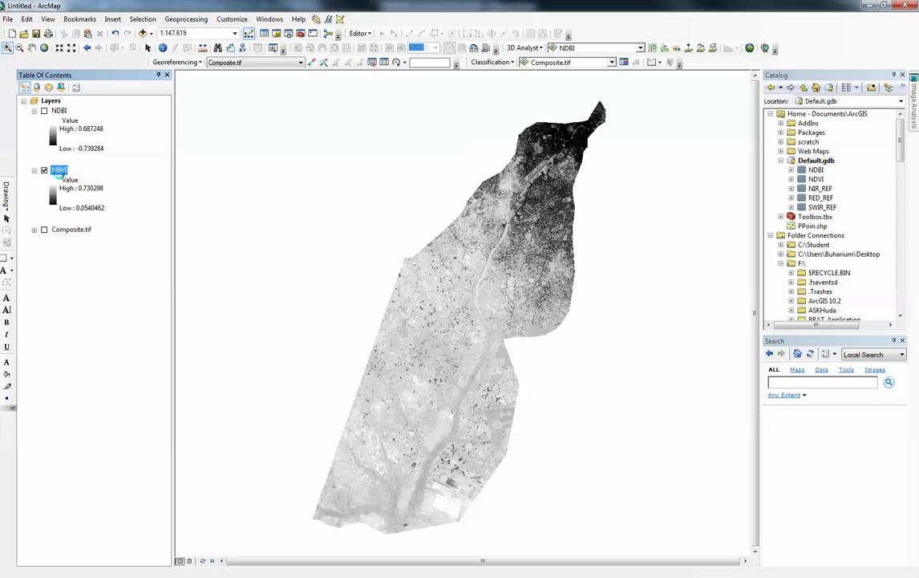
{"action": "double_click", "coordinate": [59, 172]}
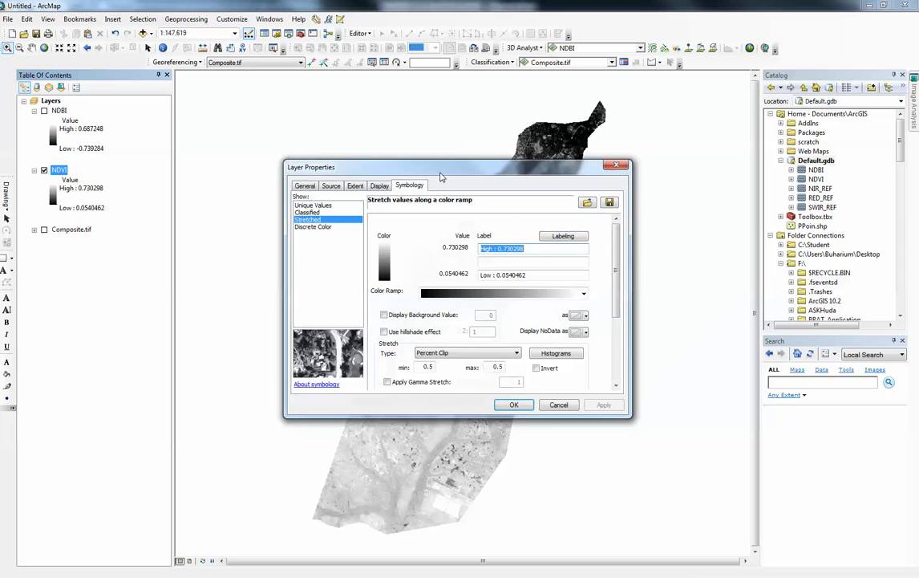
{"action": "left_click_drag", "start_coordinate": [387, 170], "coordinate": [341, 105]}
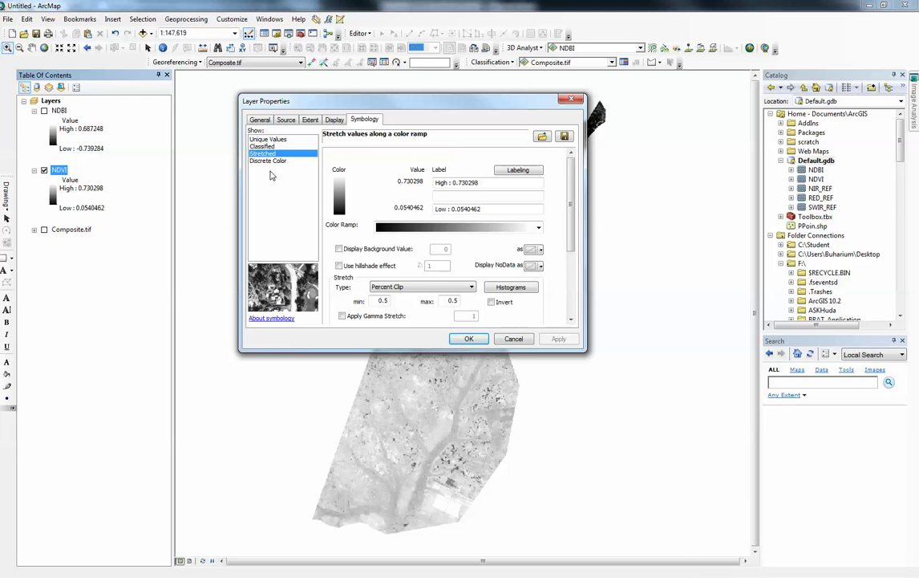
Try a Classified rendering of the NDVI layer with 8 classes
{"action": "left_click", "coordinate": [260, 146]}
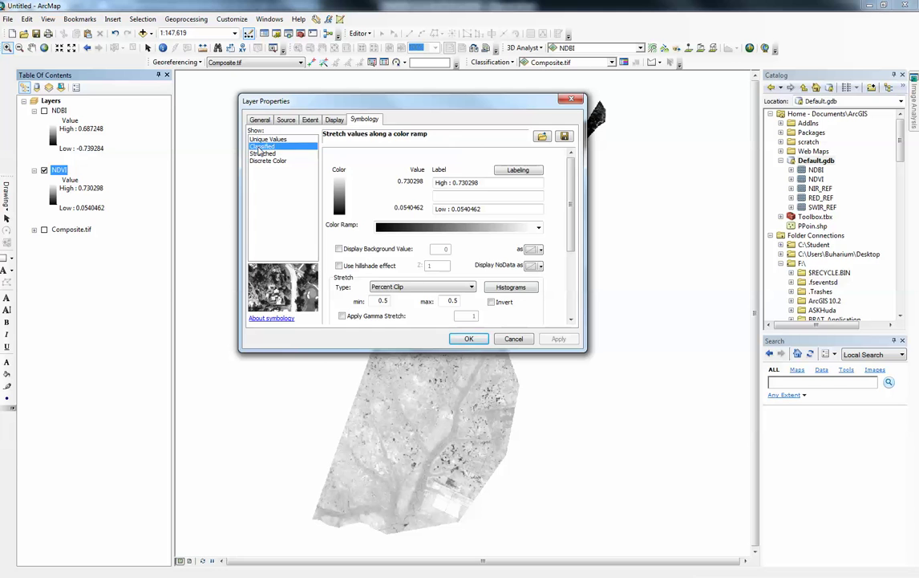
{"action": "left_click", "coordinate": [494, 188]}
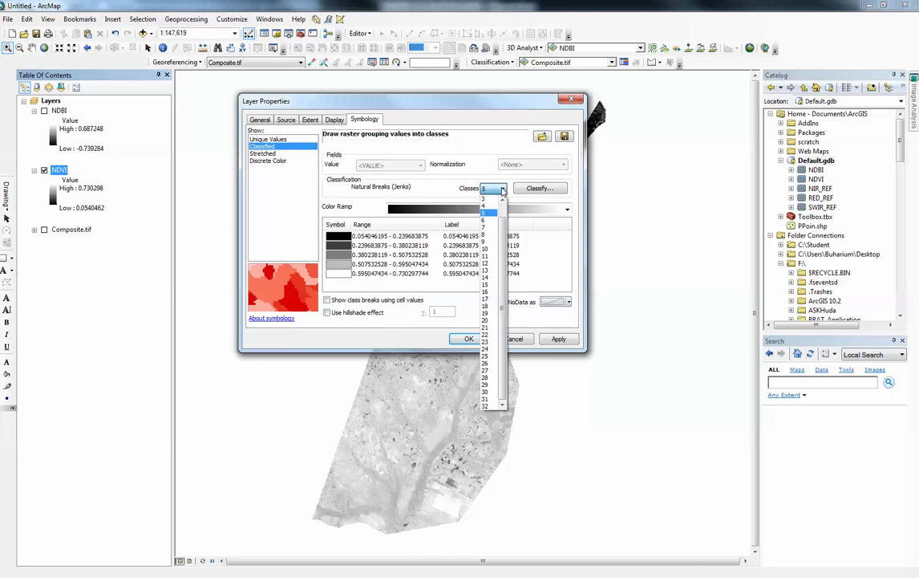
{"action": "left_click", "coordinate": [493, 236]}
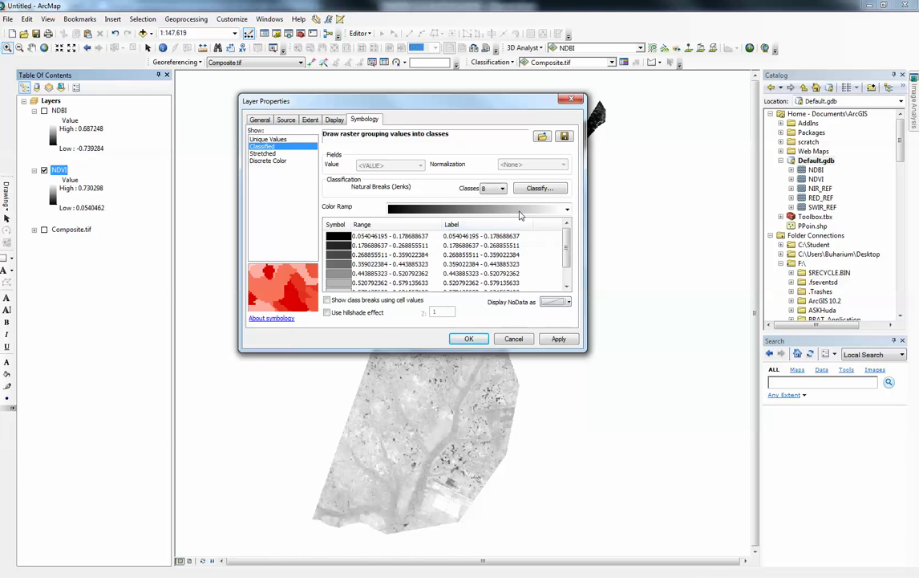
Render the NDVI layer as Stretched with the light-to-dark green color ramp and inspect the map's southeastern edge up close
{"action": "left_click", "coordinate": [262, 153]}
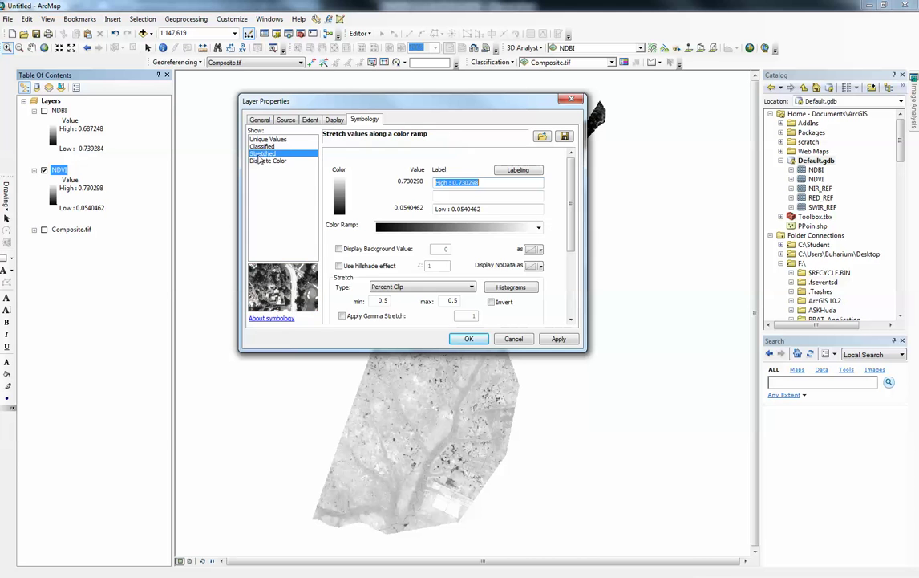
{"action": "left_click", "coordinate": [539, 227]}
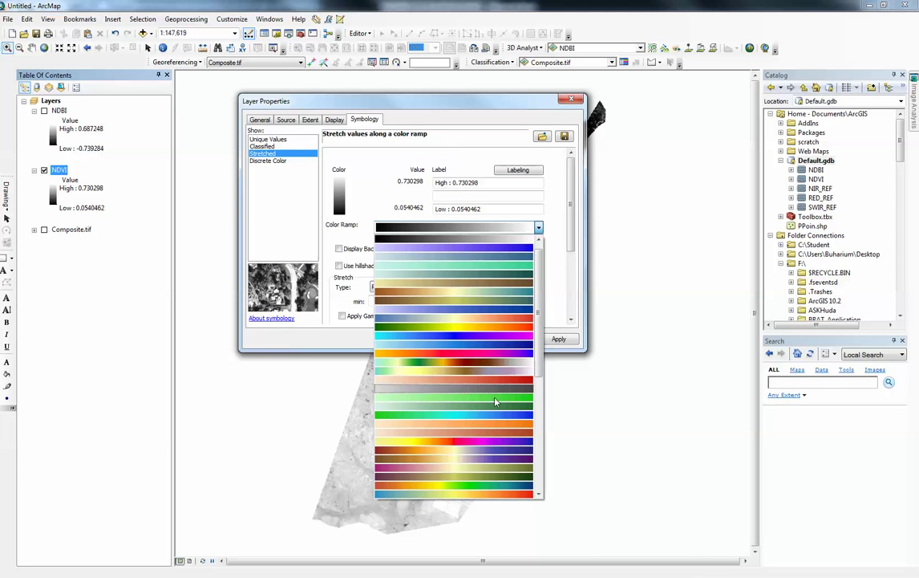
{"action": "left_click", "coordinate": [496, 410]}
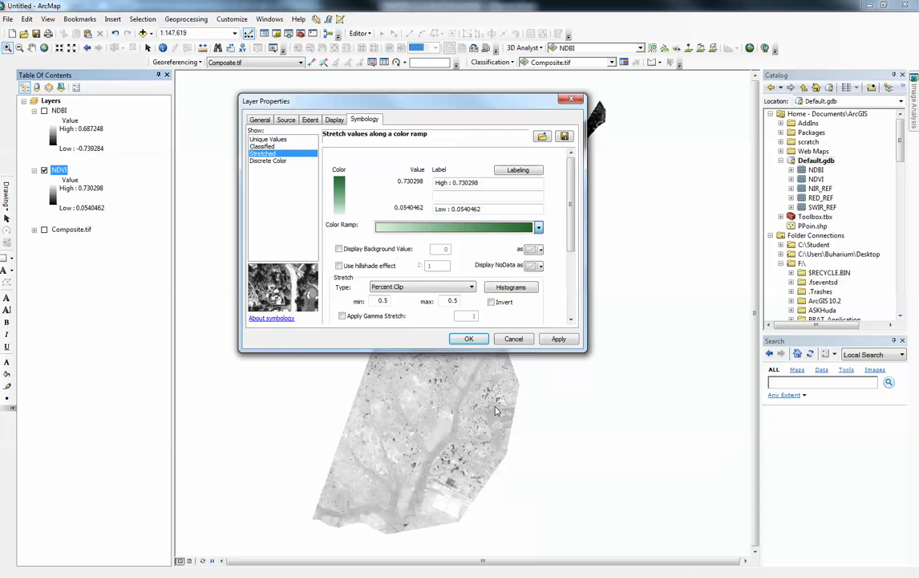
{"action": "left_click", "coordinate": [559, 339]}
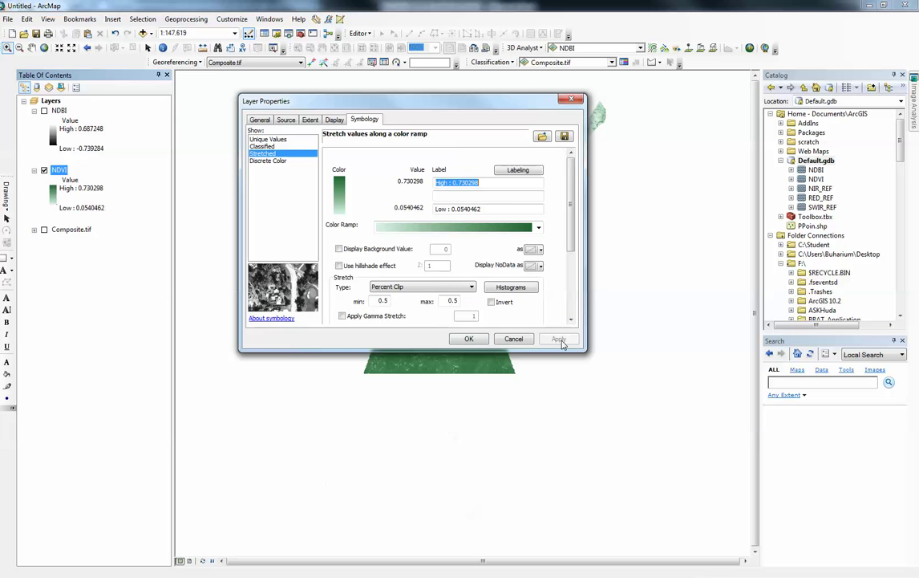
{"action": "left_click", "coordinate": [470, 338]}
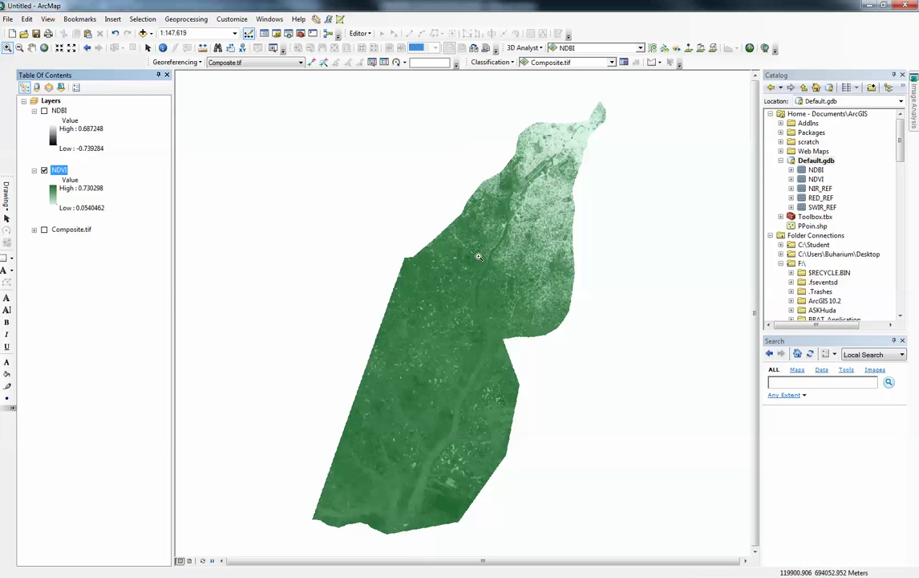
{"action": "left_click_drag", "start_coordinate": [383, 438], "coordinate": [426, 467]}
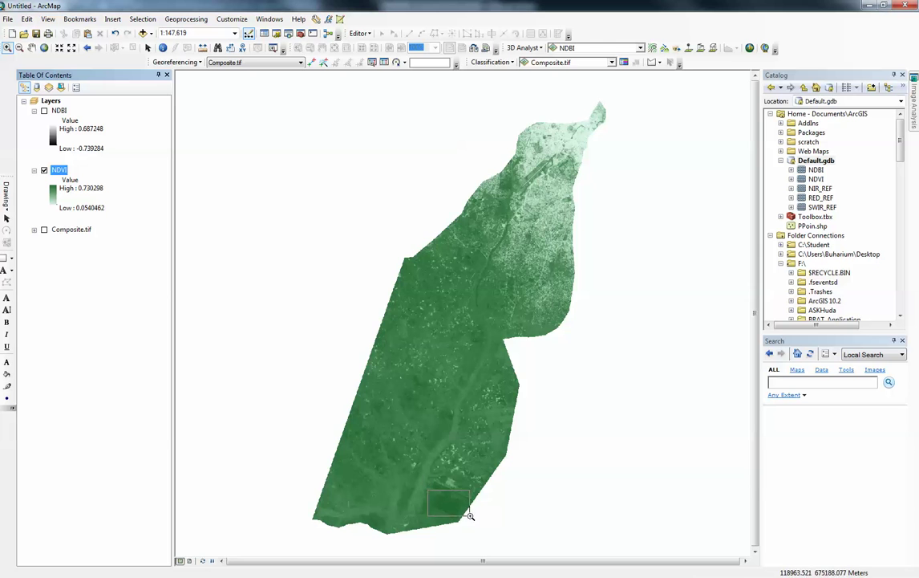
{"action": "scroll", "coordinate": [465, 481], "scroll_direction": "up", "scroll_amount": 3}
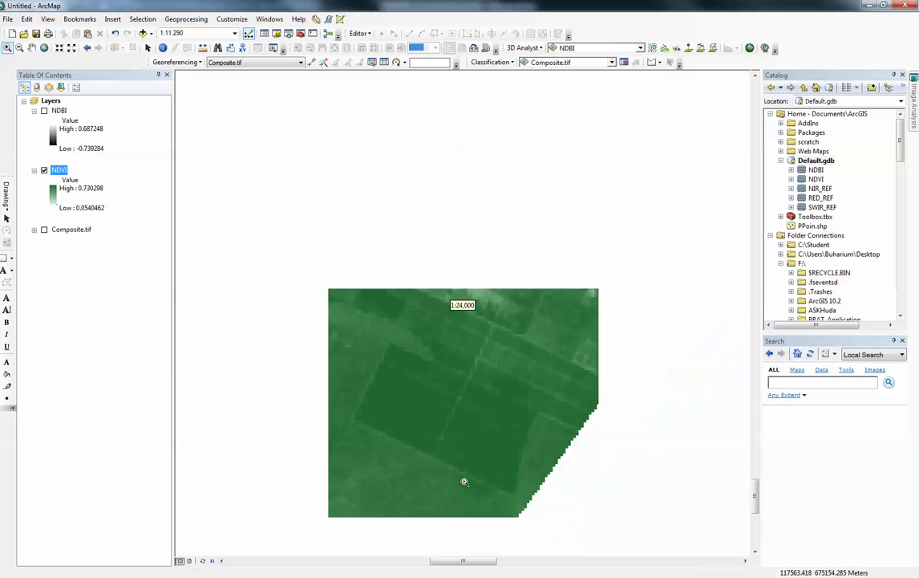
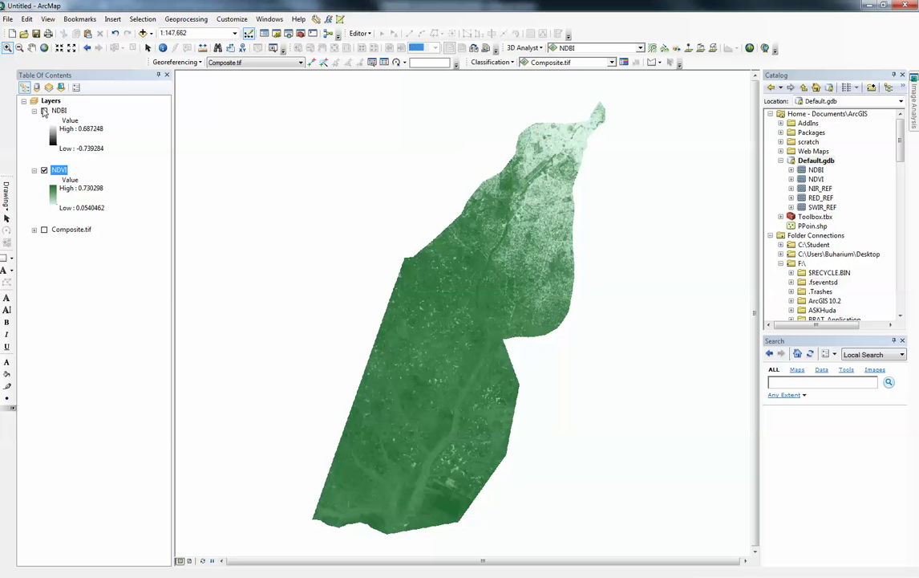
Turn on the NDBI layer and open its symbology properties, moving the dialog up to uncover more of the map
{"action": "left_click", "coordinate": [44, 111]}
{"action": "double_click", "coordinate": [59, 111]}
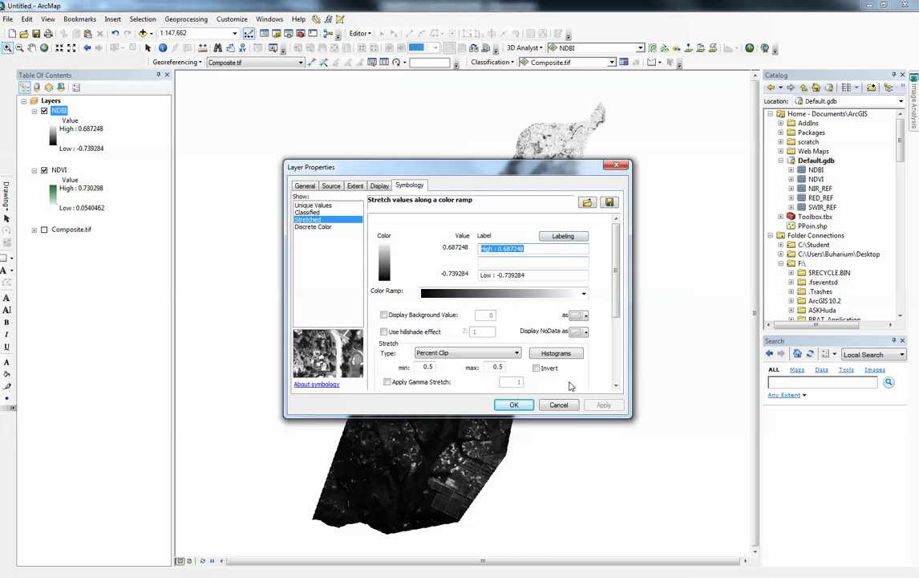
{"action": "left_click", "coordinate": [557, 404]}
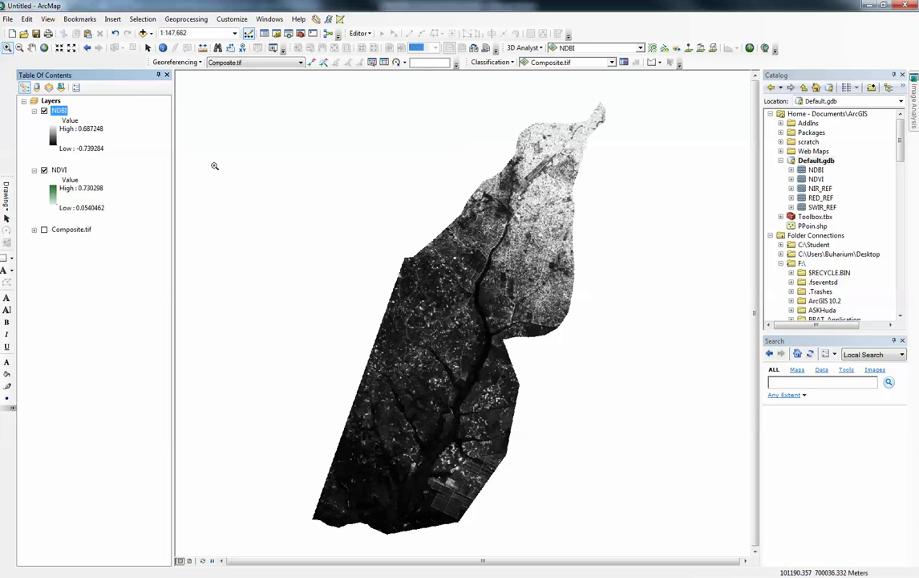
{"action": "double_click", "coordinate": [61, 111]}
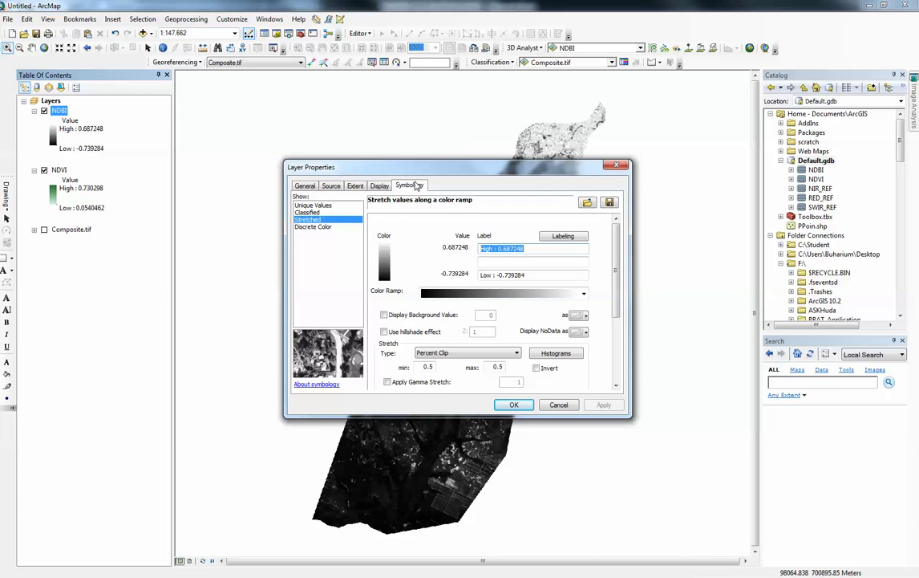
{"action": "left_click_drag", "start_coordinate": [376, 167], "coordinate": [388, 126]}
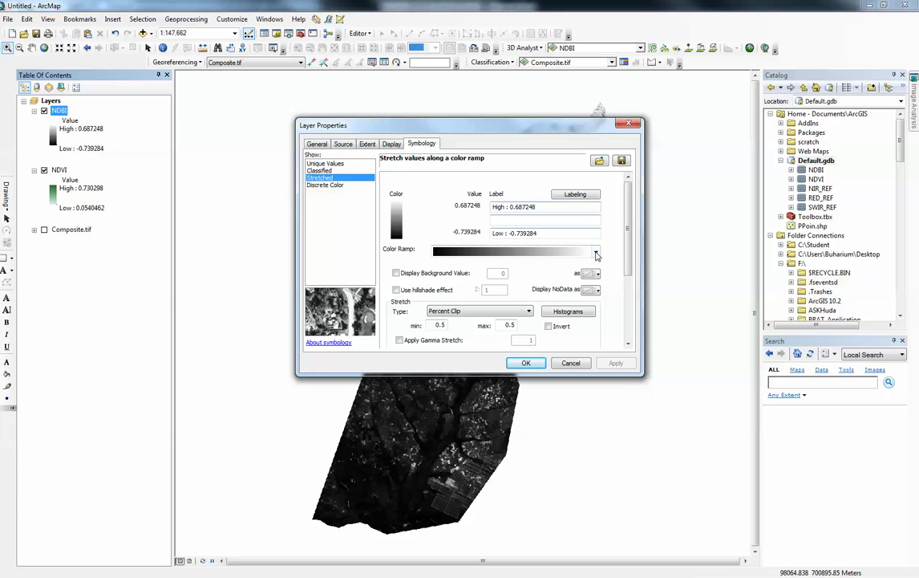
Render the NDBI layer as Stretched with the brown-to-purple color ramp
{"action": "left_click", "coordinate": [341, 179]}
{"action": "left_click", "coordinate": [334, 170]}
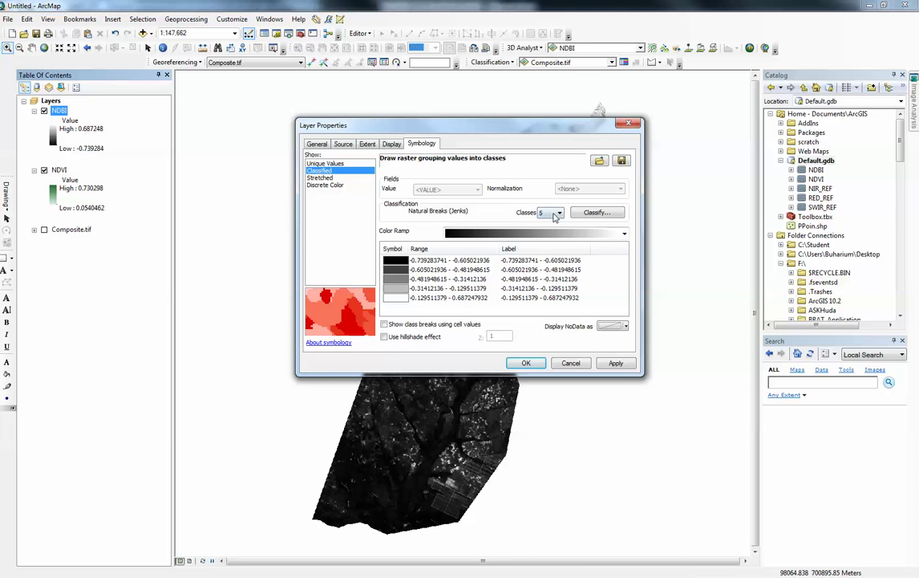
{"action": "left_click", "coordinate": [329, 177]}
{"action": "left_click", "coordinate": [596, 252]}
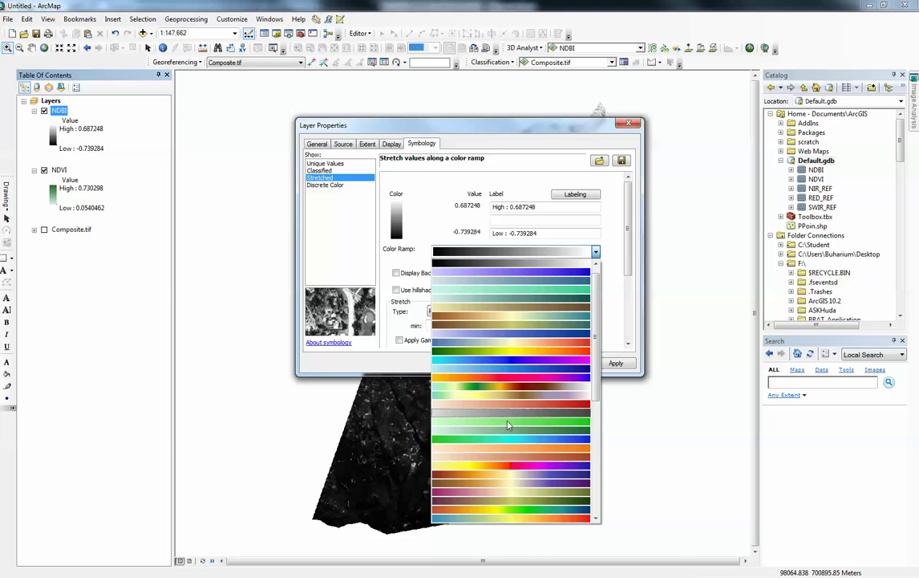
{"action": "left_click", "coordinate": [504, 474]}
{"action": "left_click", "coordinate": [526, 363]}
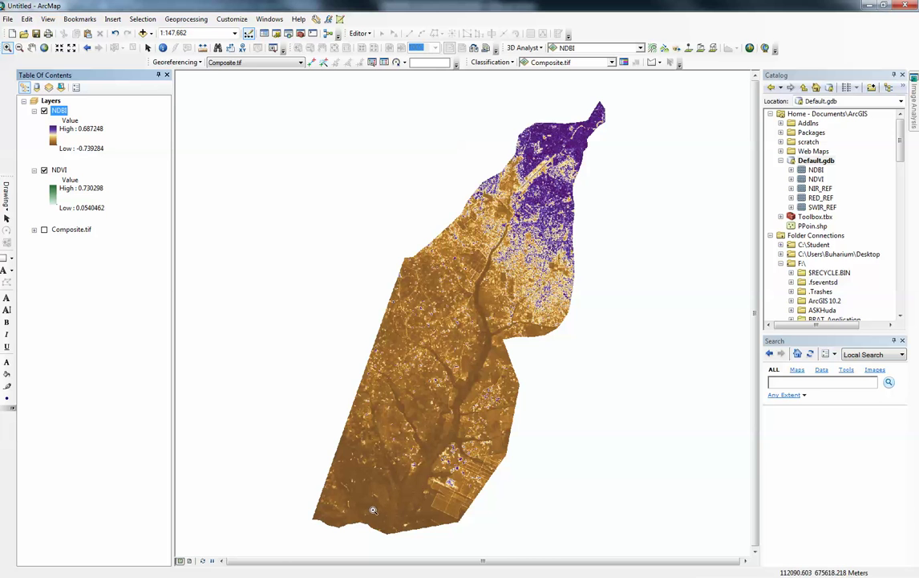
Examine the NDBI pixel patterns up close in the southern and western parts of the study area, and return to the full extent
{"action": "left_click_drag", "start_coordinate": [436, 453], "coordinate": [484, 481]}
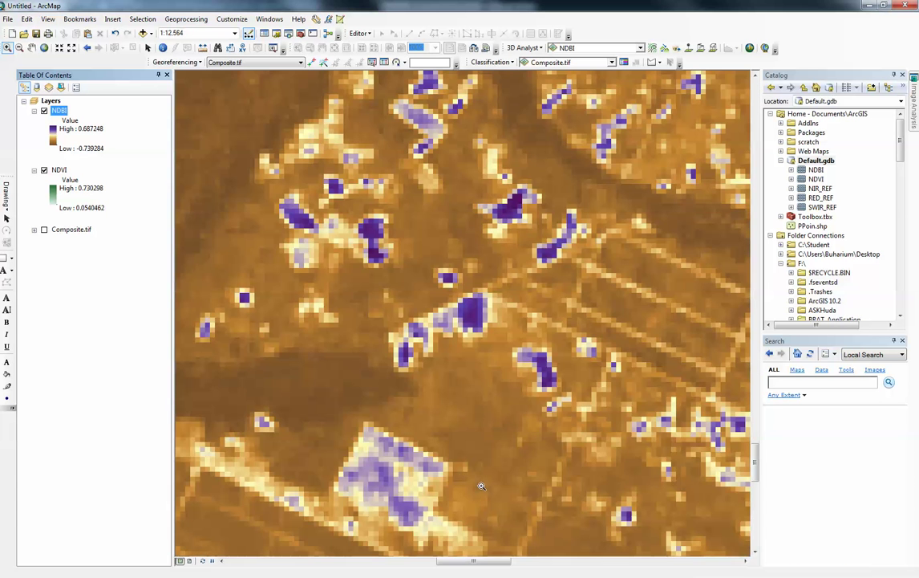
{"action": "scroll", "coordinate": [481, 476], "scroll_direction": "down", "scroll_amount": 1}
{"action": "scroll", "coordinate": [482, 476], "scroll_direction": "down", "scroll_amount": 1}
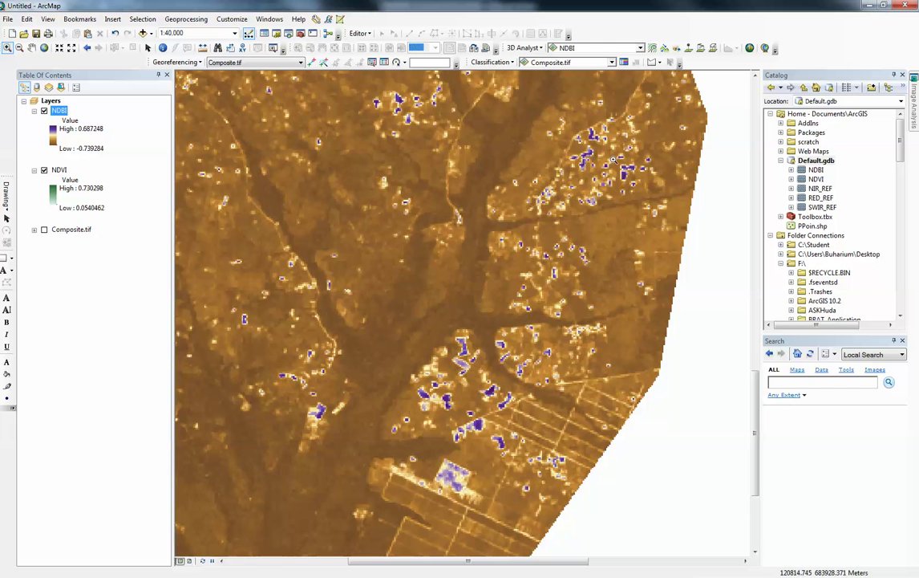
{"action": "scroll", "coordinate": [372, 391], "scroll_direction": "down", "scroll_amount": 2}
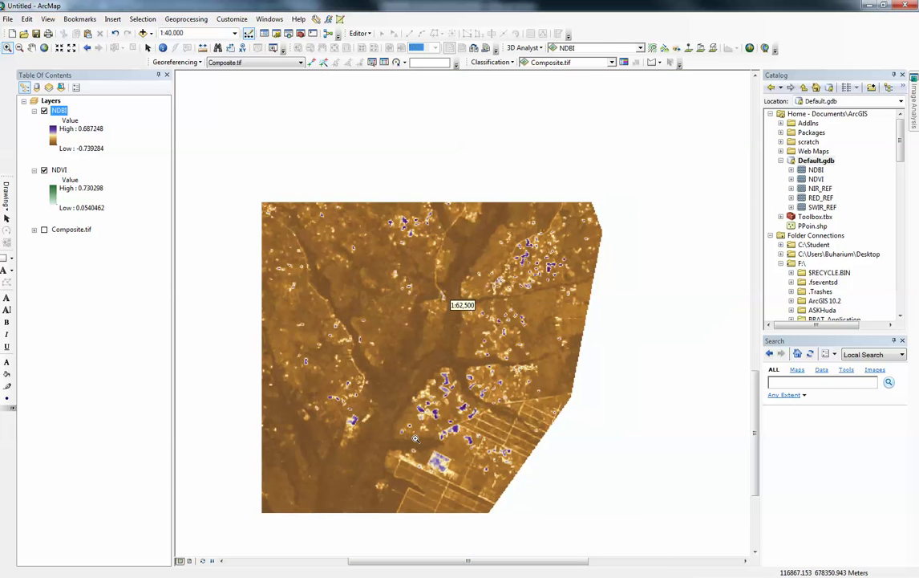
{"action": "scroll", "coordinate": [417, 446], "scroll_direction": "down", "scroll_amount": 1}
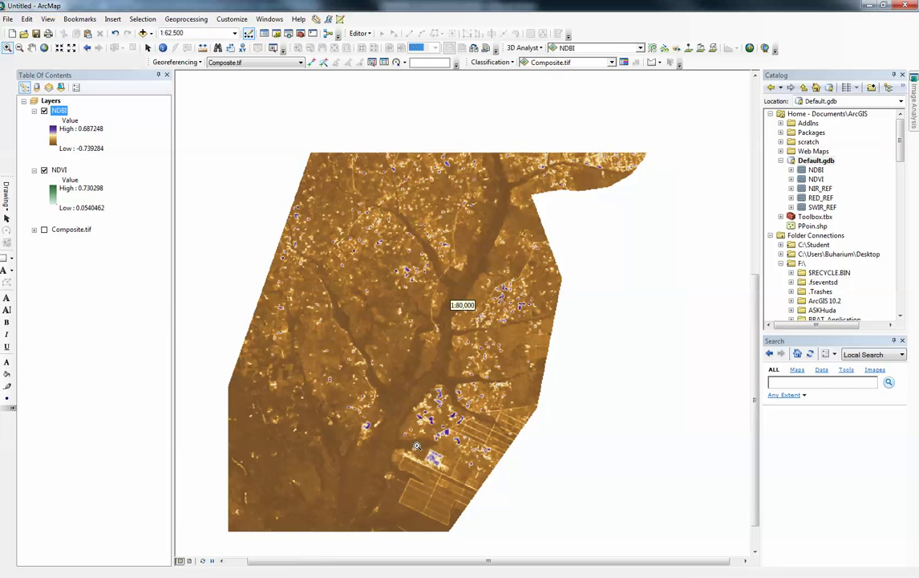
{"action": "scroll", "coordinate": [404, 442], "scroll_direction": "down", "scroll_amount": 2}
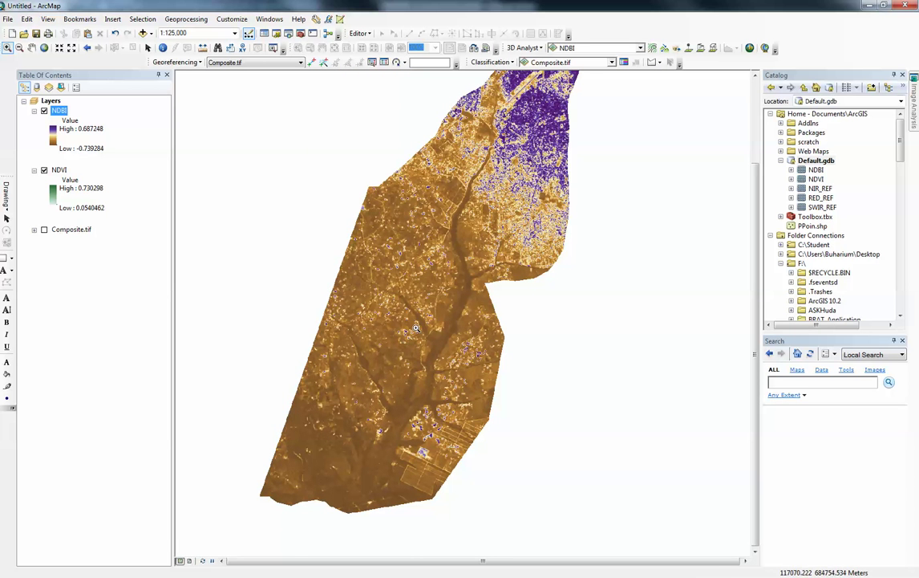
{"action": "left_click_drag", "start_coordinate": [349, 176], "coordinate": [445, 347]}
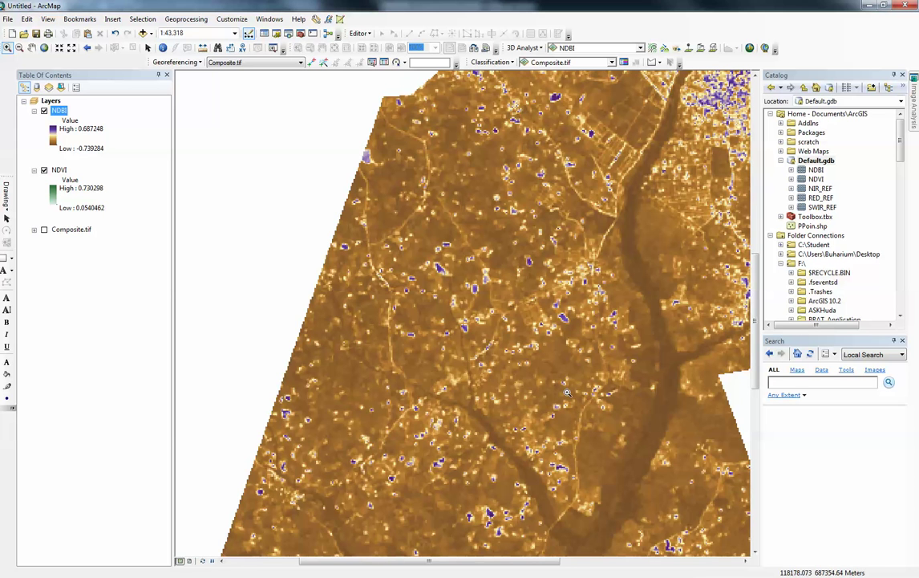
{"action": "left_click_drag", "start_coordinate": [585, 389], "coordinate": [533, 363]}
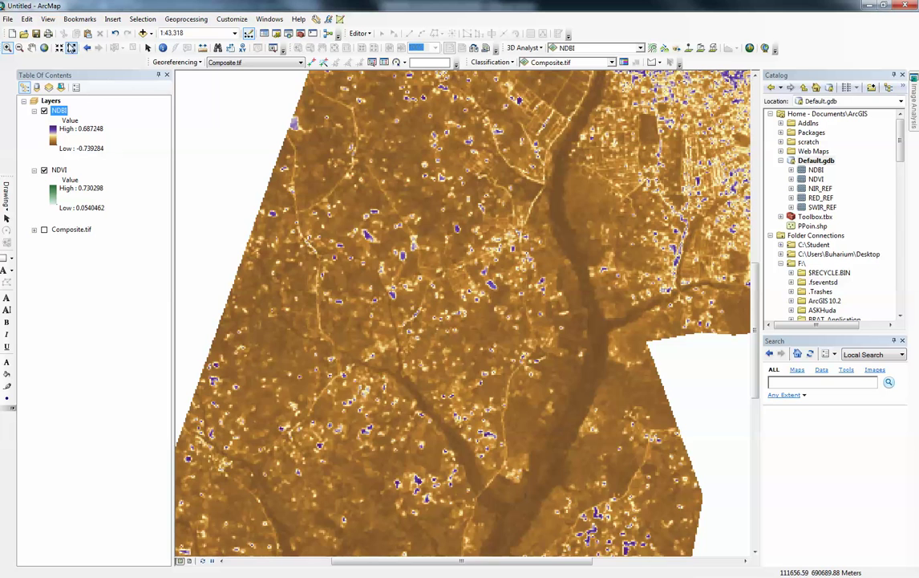
{"action": "left_click", "coordinate": [44, 47]}
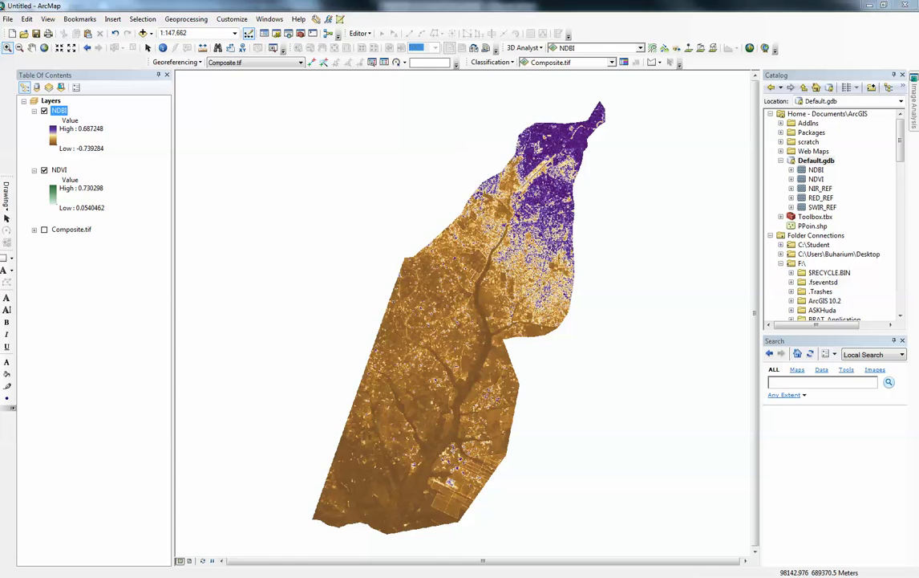
Switch to the Word document and review the formulas for TOA reflectance, sun angle correction, NDVI and NDBI
{"action": "key", "text": "alt+Tab"}
{"action": "scroll", "coordinate": [169, 291], "scroll_direction": "up", "scroll_amount": 3}
{"action": "scroll", "coordinate": [226, 297], "scroll_direction": "up", "scroll_amount": 1}
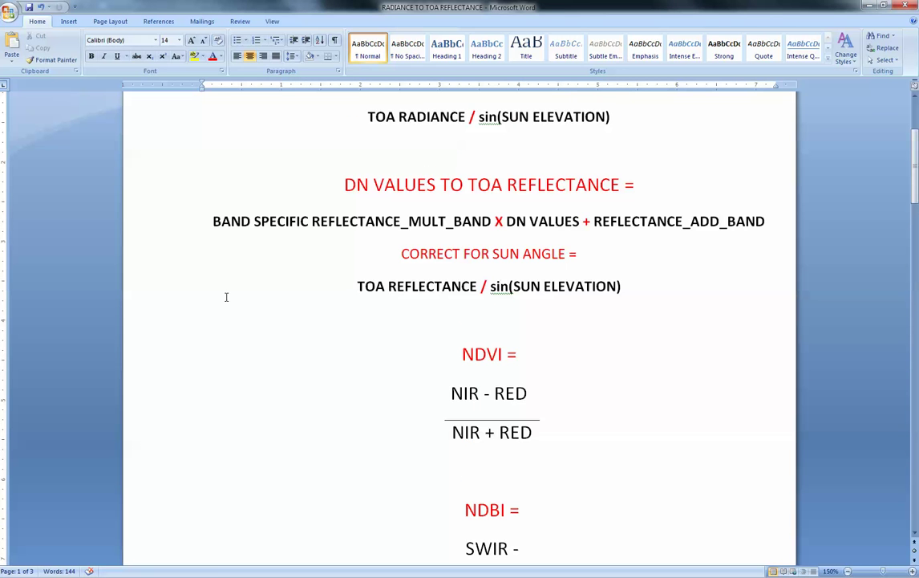
{"action": "scroll", "coordinate": [227, 297], "scroll_direction": "down", "scroll_amount": 1}
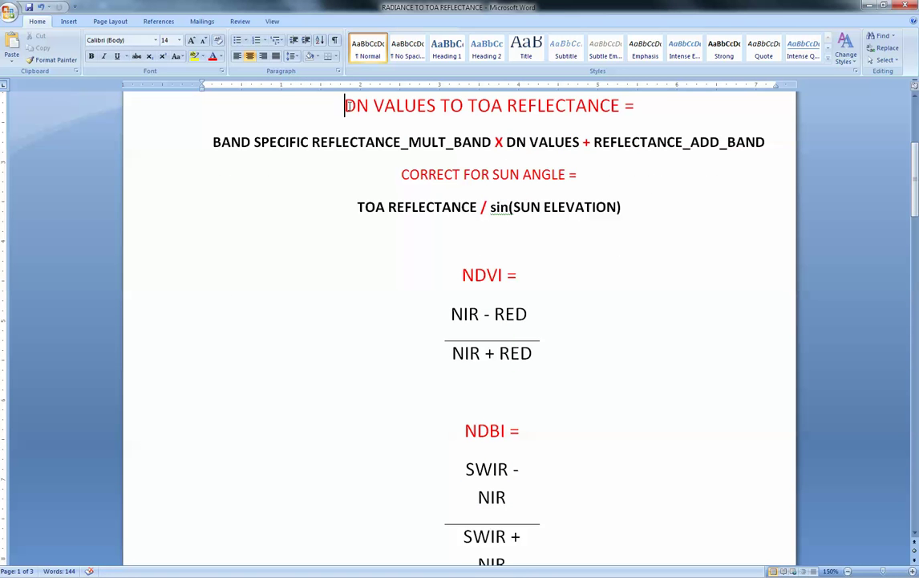
{"action": "left_click_drag", "start_coordinate": [345, 105], "coordinate": [682, 144]}
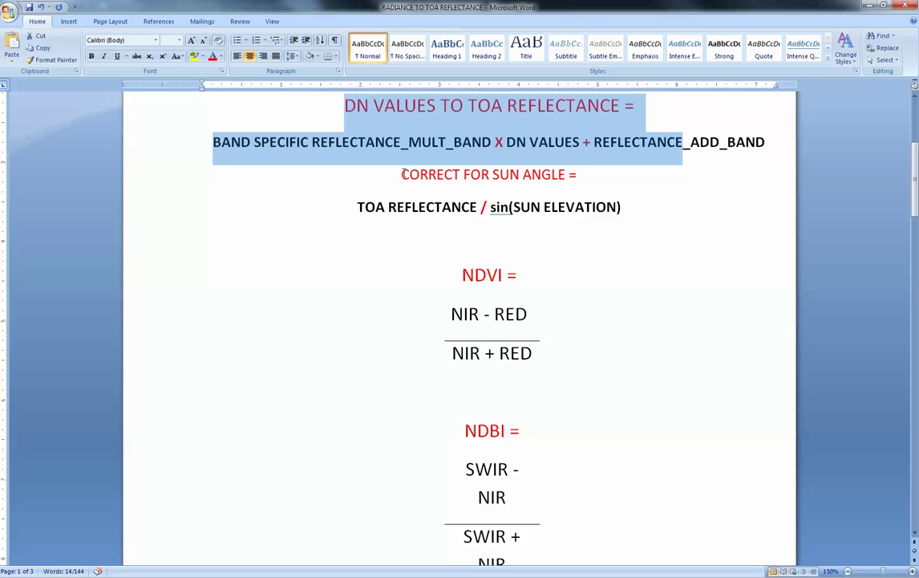
{"action": "left_click_drag", "start_coordinate": [402, 174], "coordinate": [574, 232]}
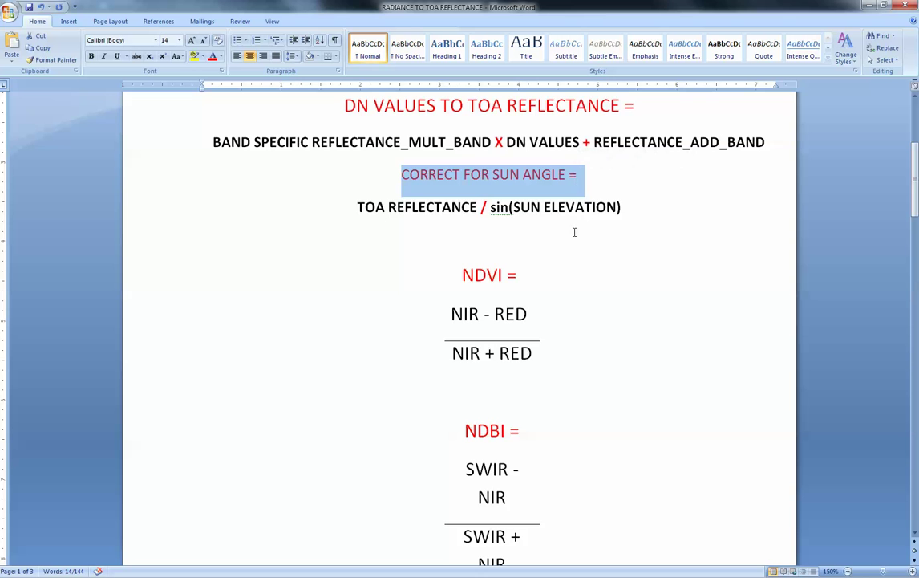
{"action": "scroll", "coordinate": [575, 232], "scroll_direction": "down", "scroll_amount": 3}
{"action": "left_click_drag", "start_coordinate": [457, 113], "coordinate": [517, 198]}
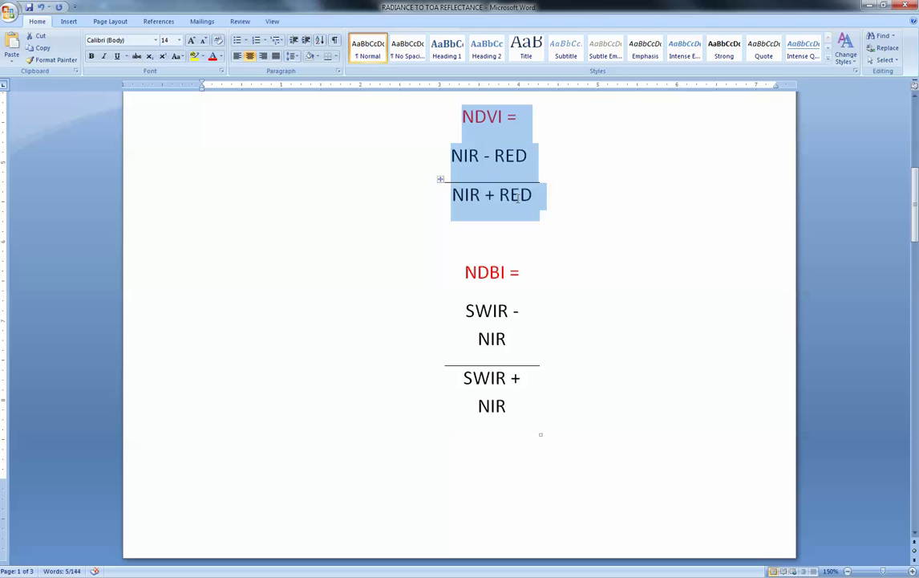
{"action": "left_click_drag", "start_coordinate": [478, 257], "coordinate": [506, 365]}
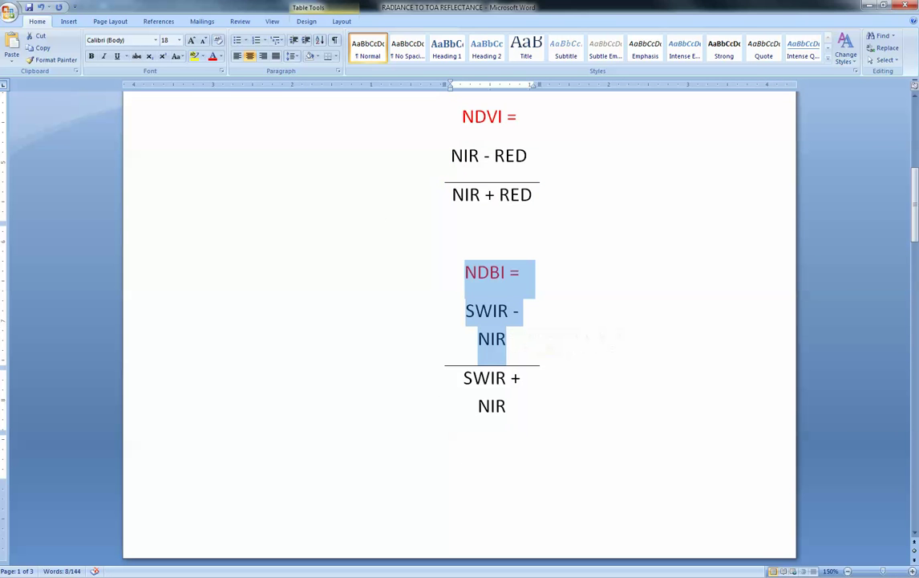
Switch back to ArcMap and toggle the NDBI layer's visibility to compare it with NDVI, leaving NDBI hidden
{"action": "key", "text": "alt+Tab"}
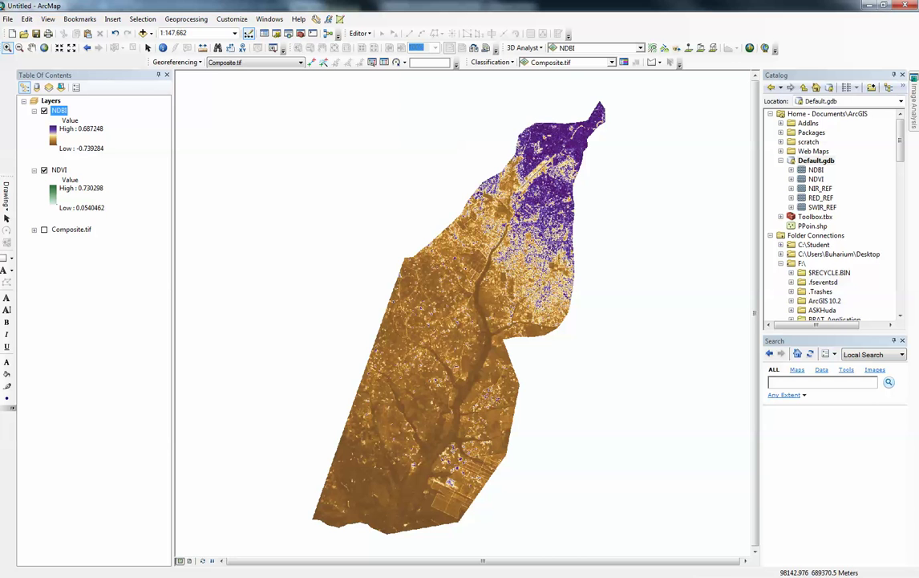
{"action": "left_click", "coordinate": [44, 111]}
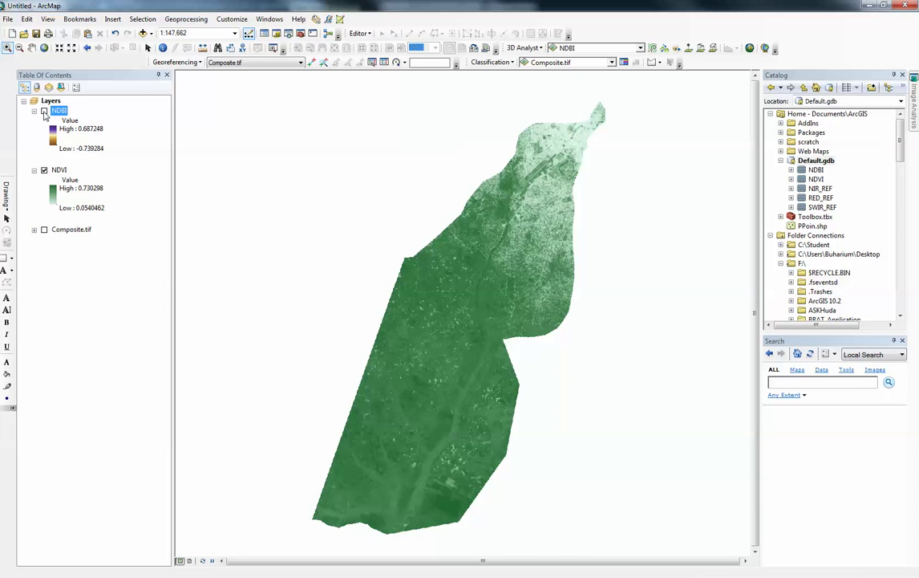
{"action": "left_click", "coordinate": [44, 111]}
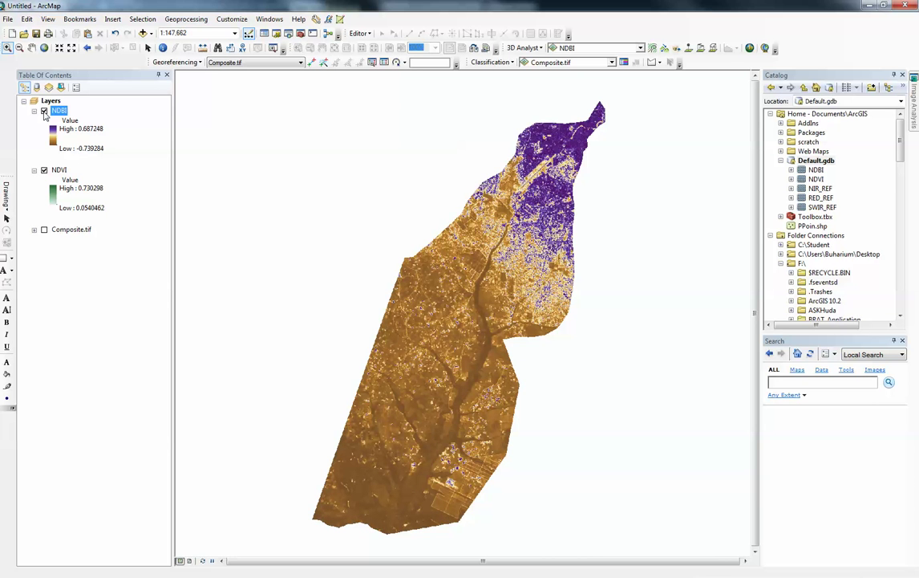
{"action": "left_click", "coordinate": [44, 112]}
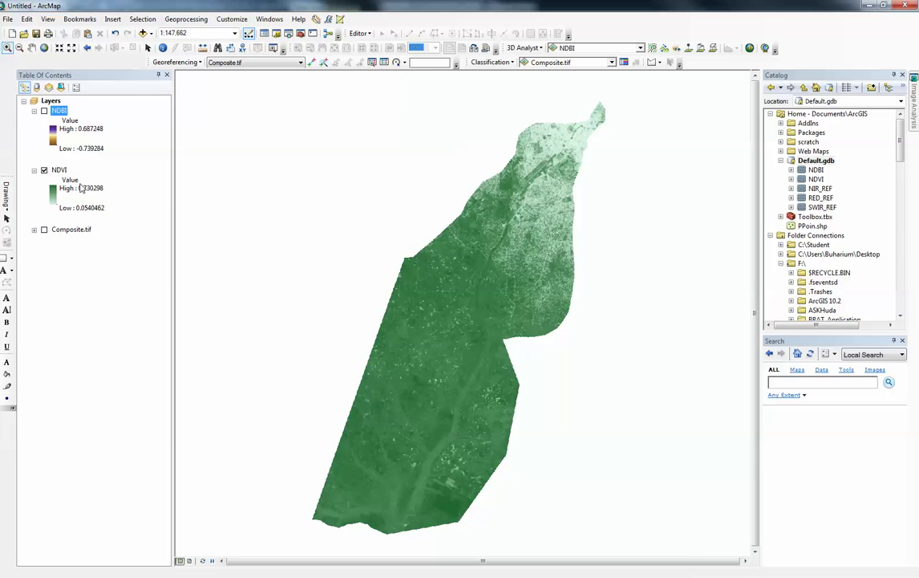